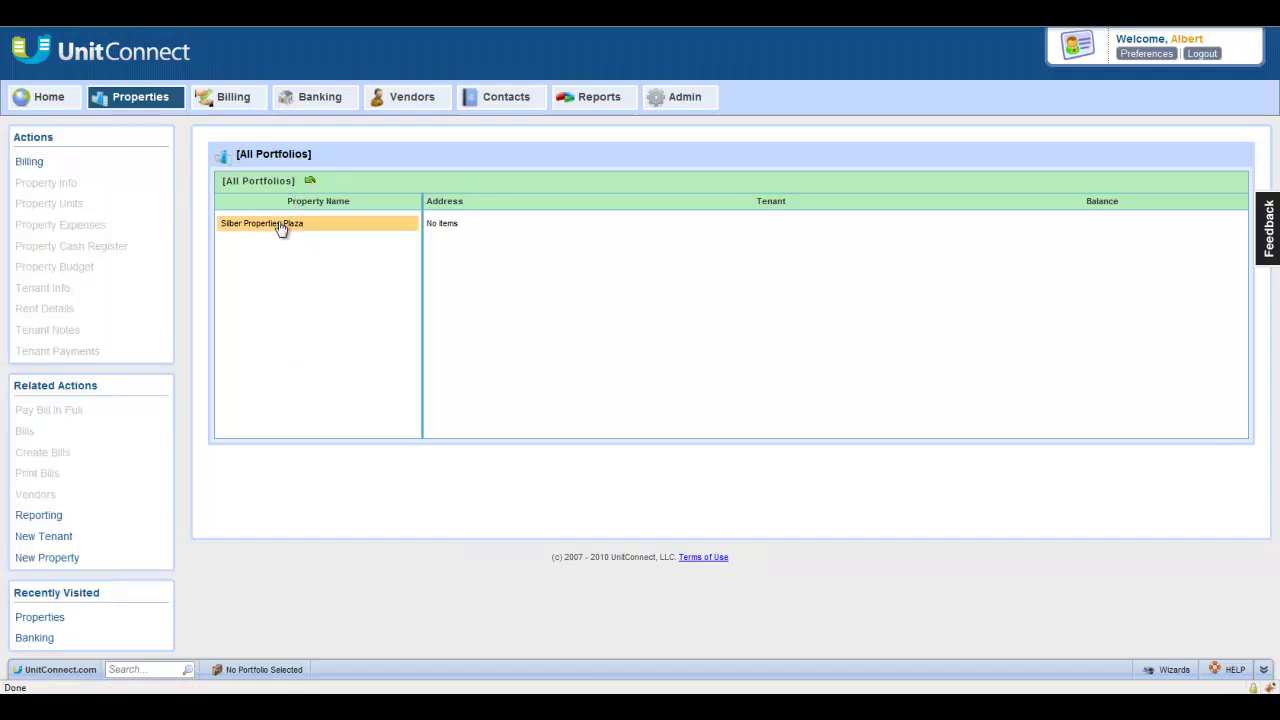
pyautogui.click(280, 226)
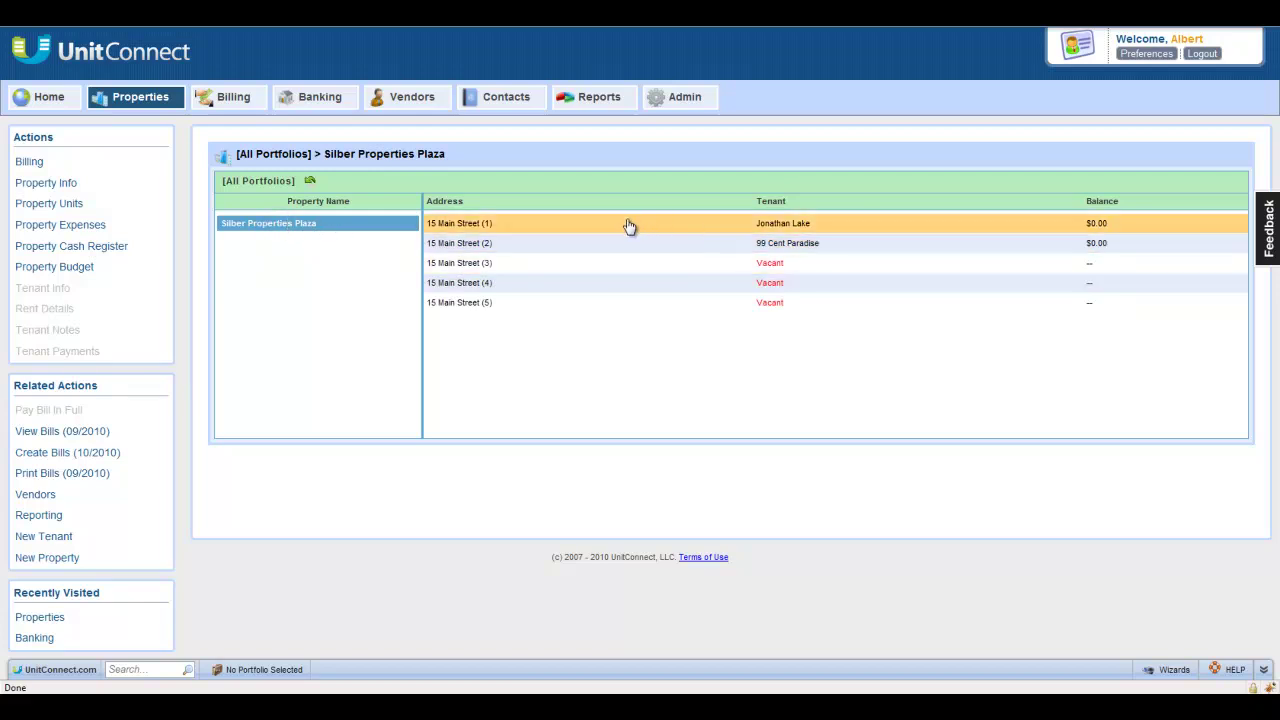
pyautogui.click(507, 246)
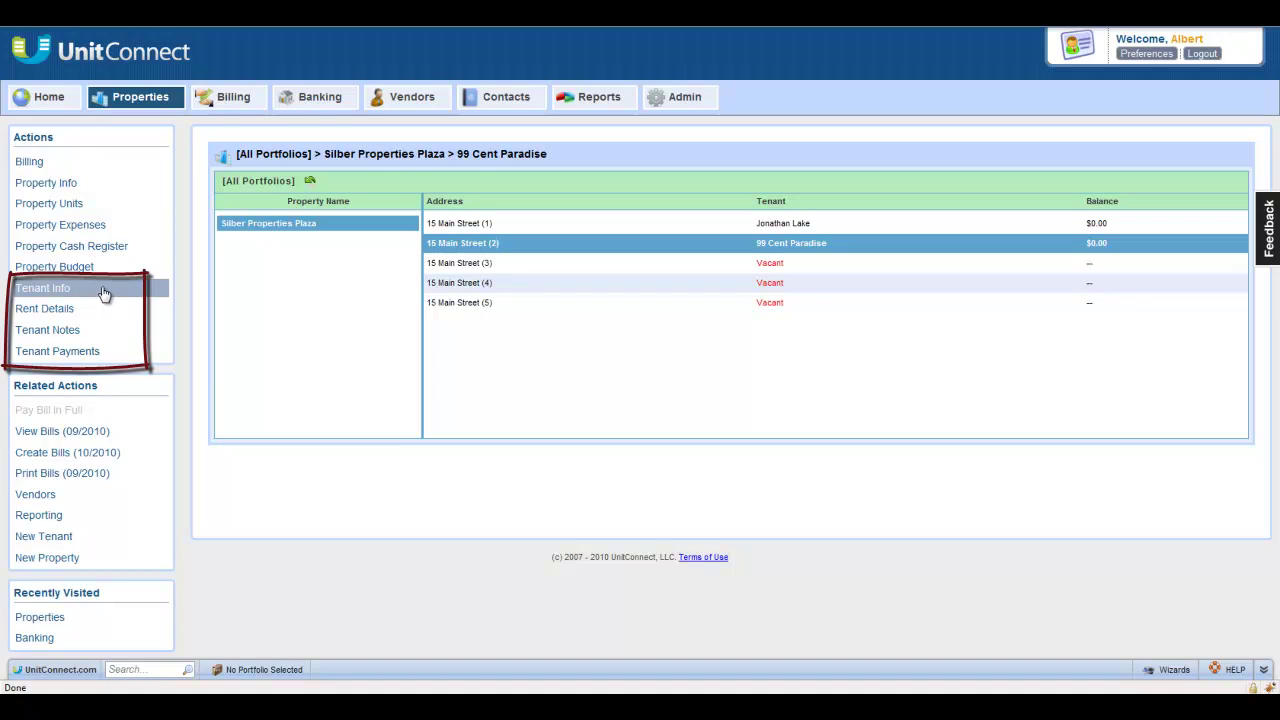
# Step: Open 99 Cent Paradise's Tenant Info page and complete its Tenant Address walkthrough
pyautogui.click(103, 291)
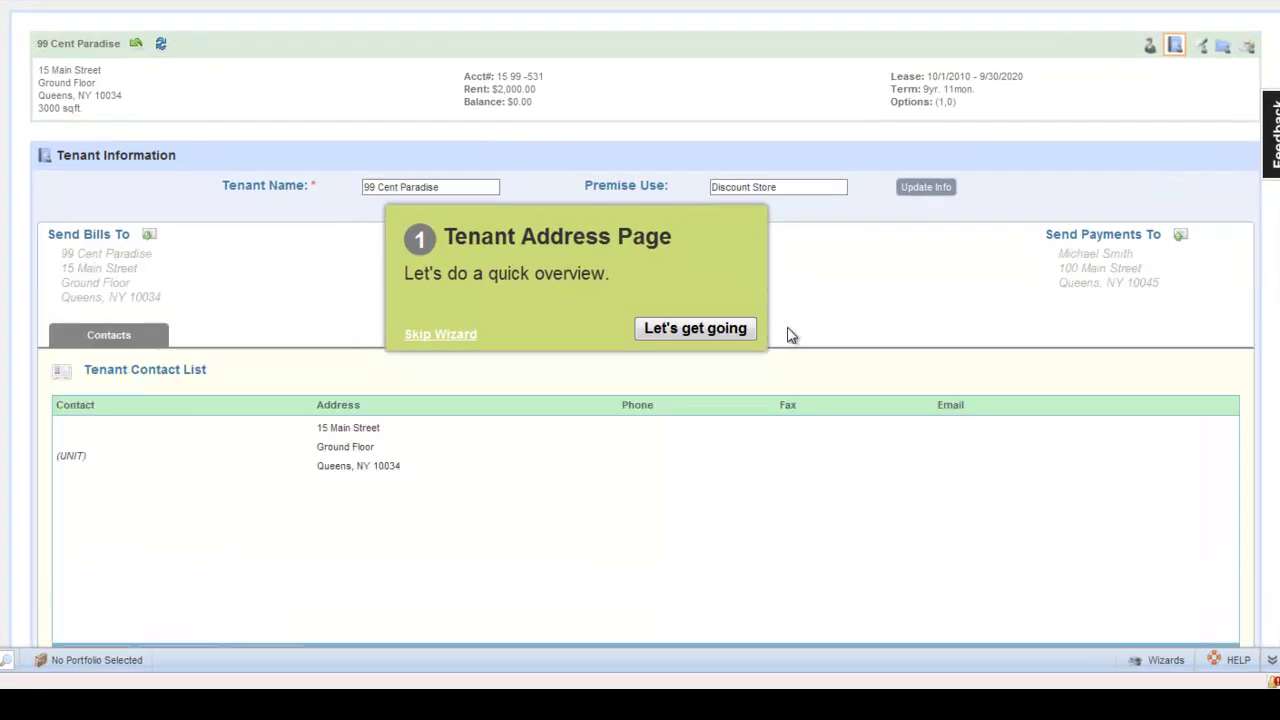
pyautogui.click(685, 329)
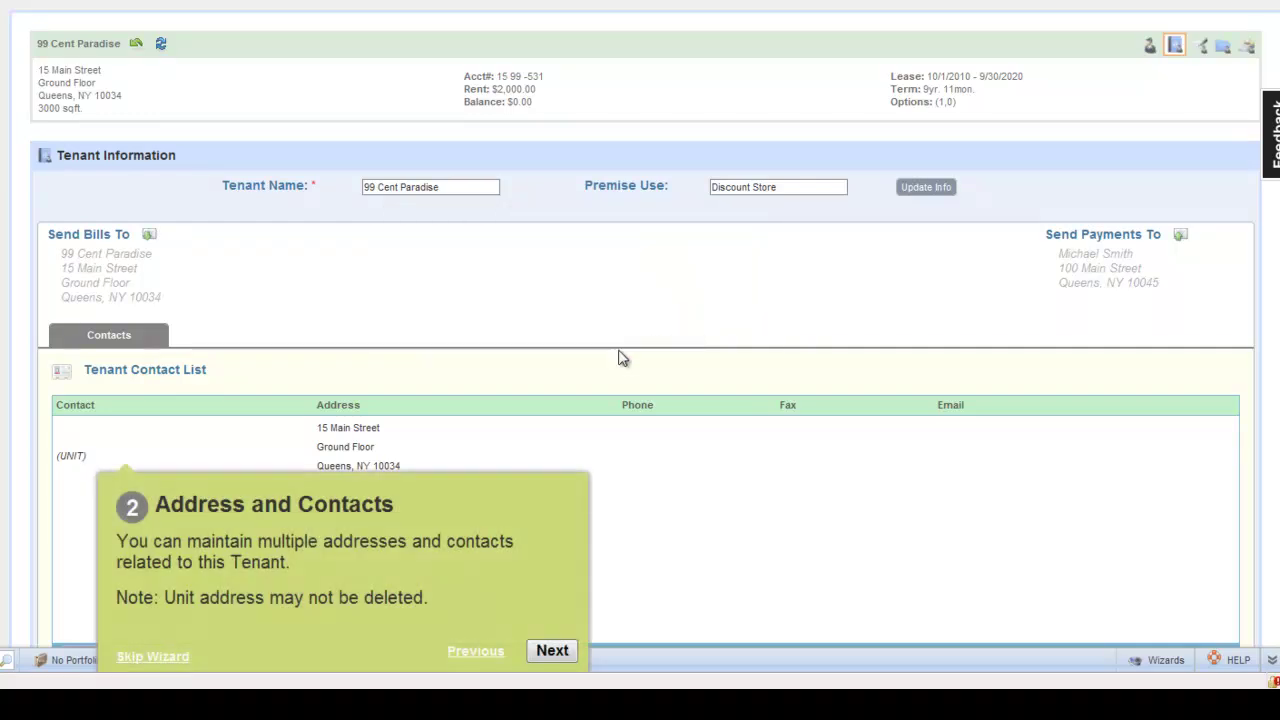
pyautogui.click(552, 650)
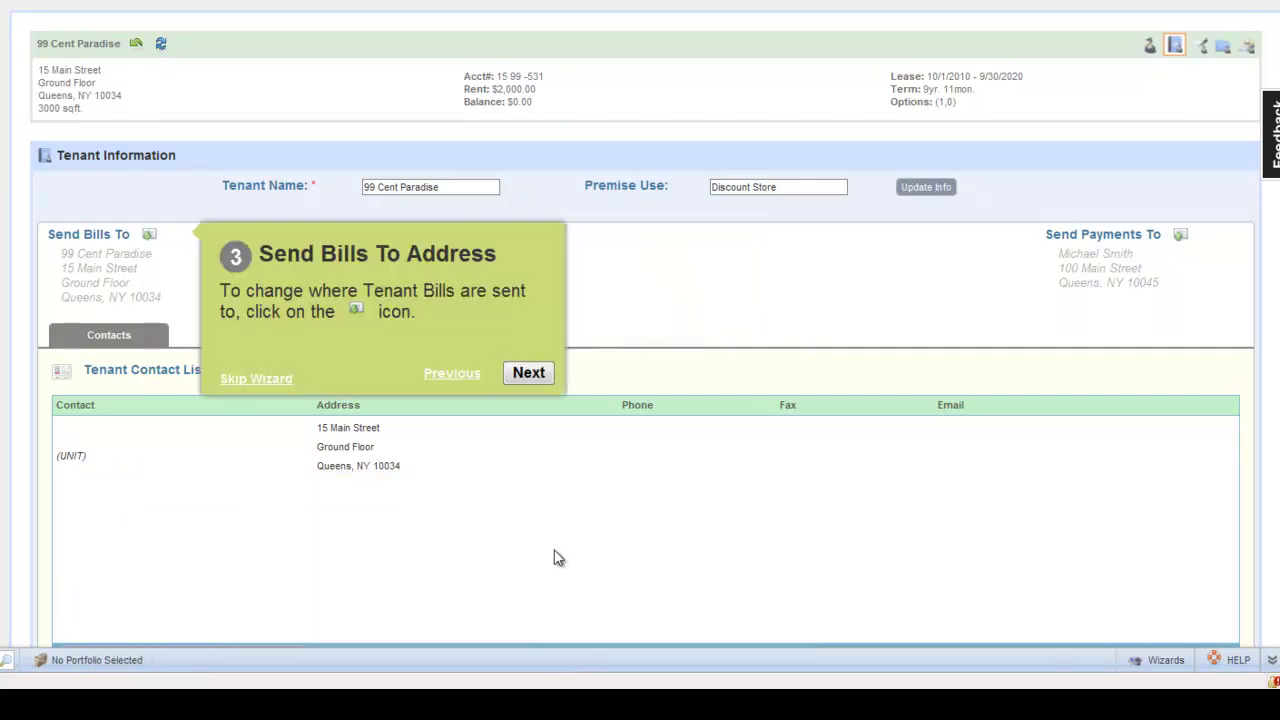
pyautogui.click(541, 371)
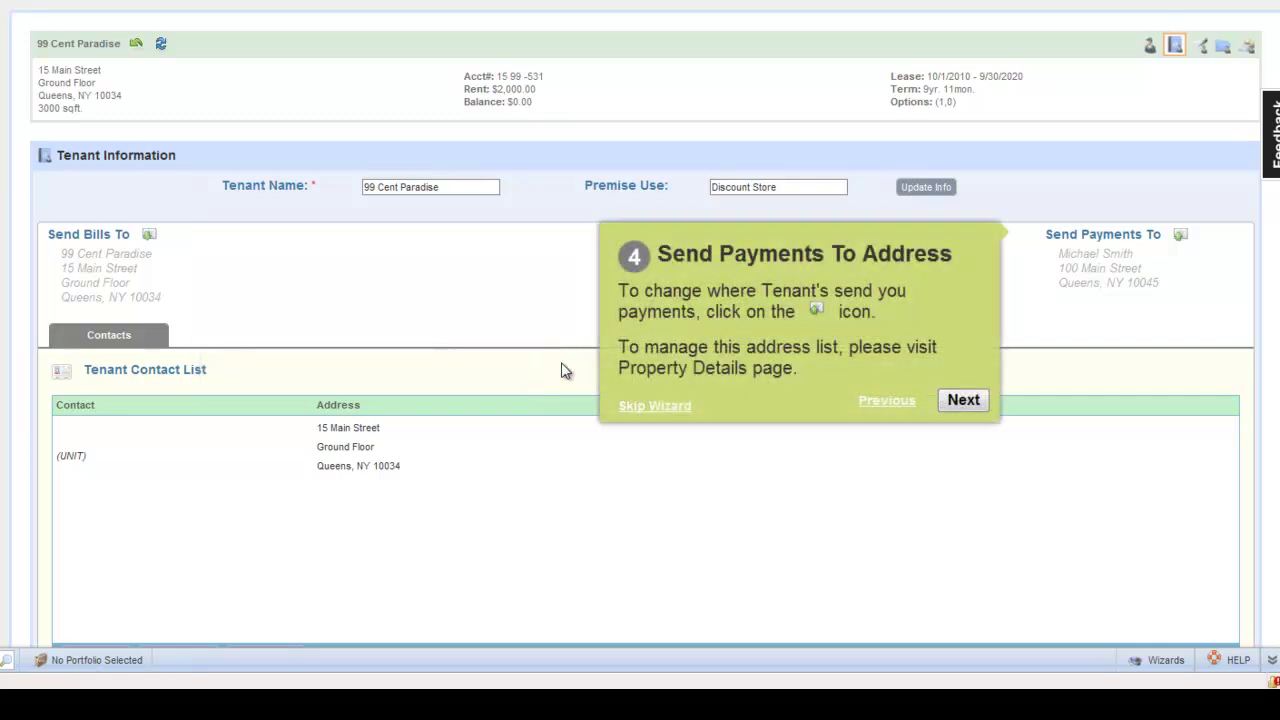
pyautogui.click(951, 401)
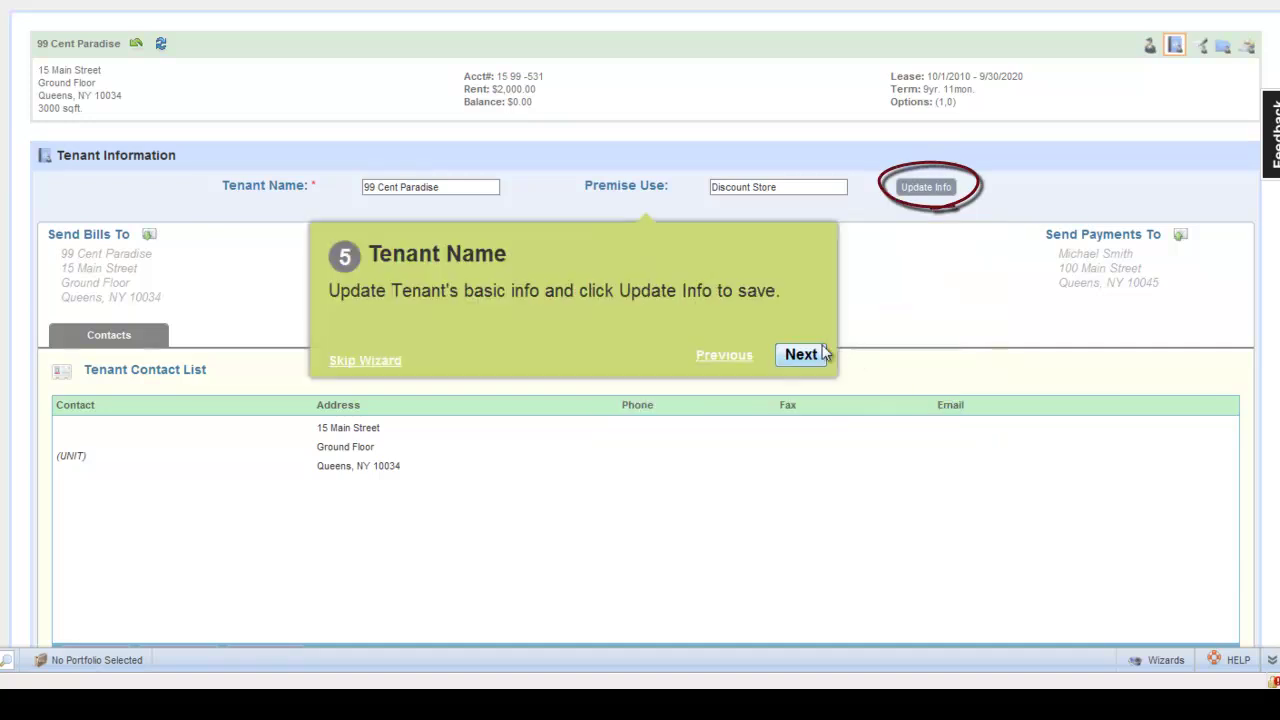
pyautogui.click(807, 357)
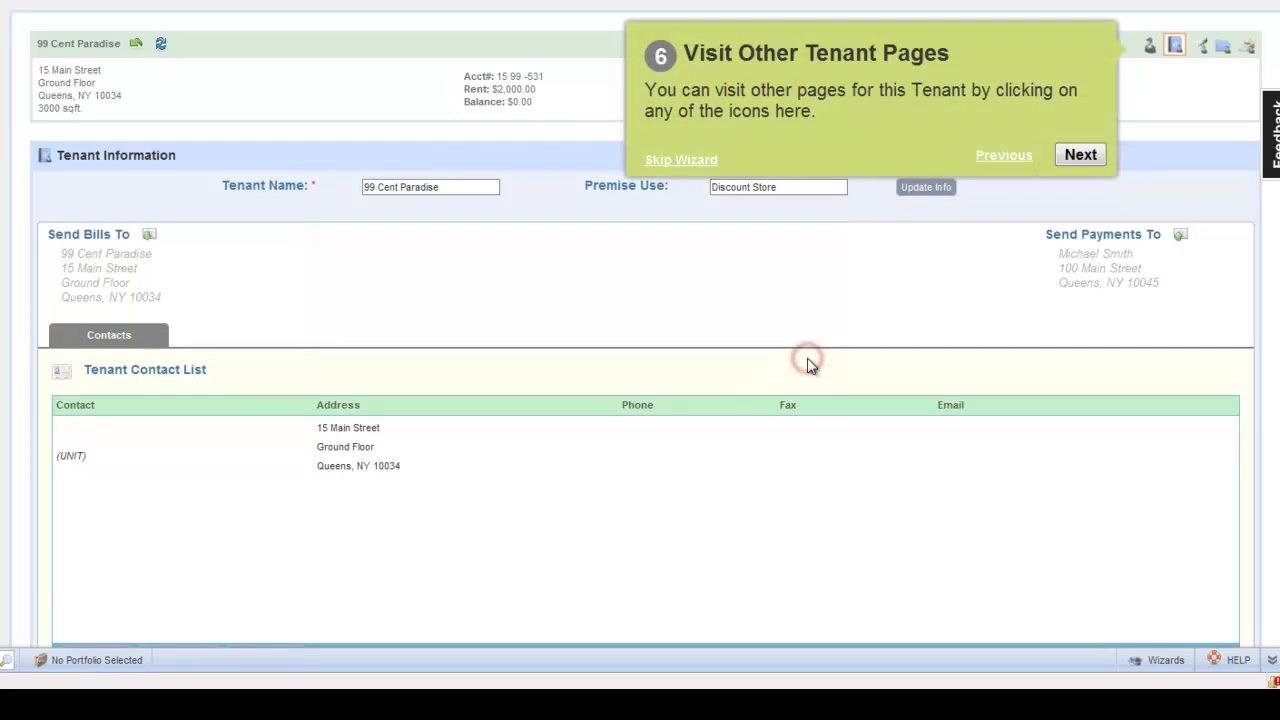
pyautogui.click(1078, 156)
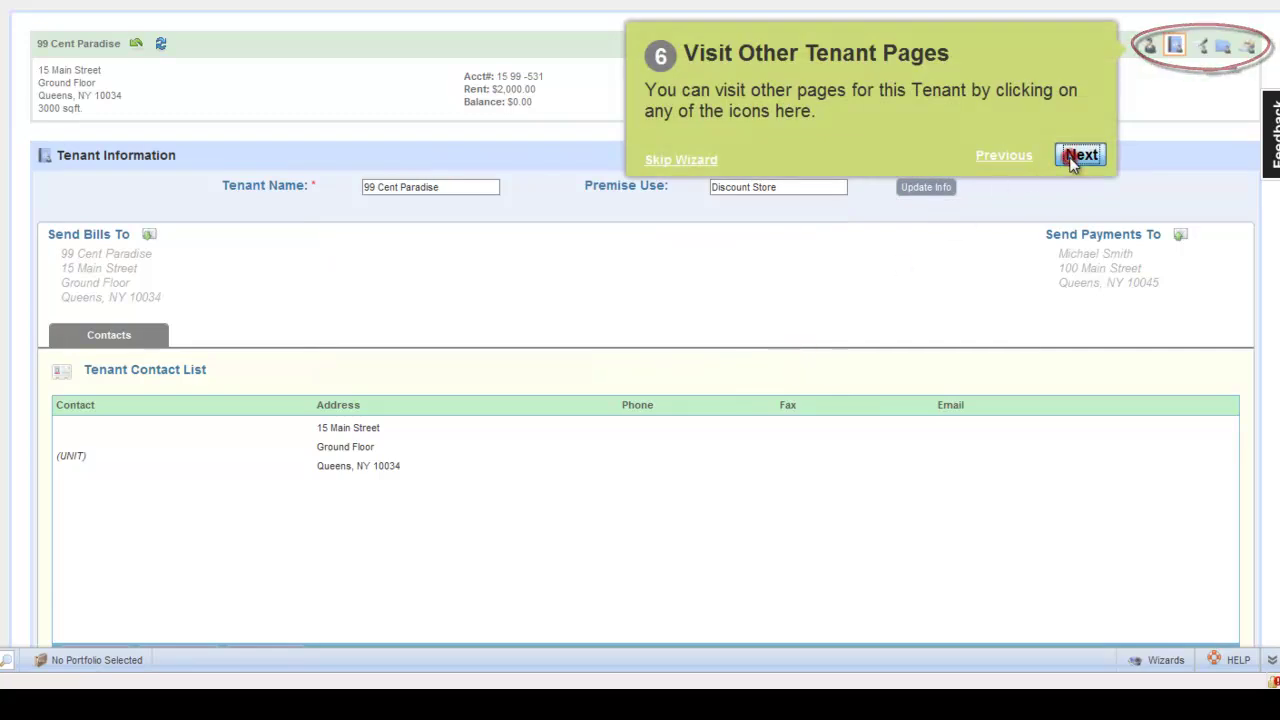
pyautogui.click(688, 128)
pyautogui.click(745, 293)
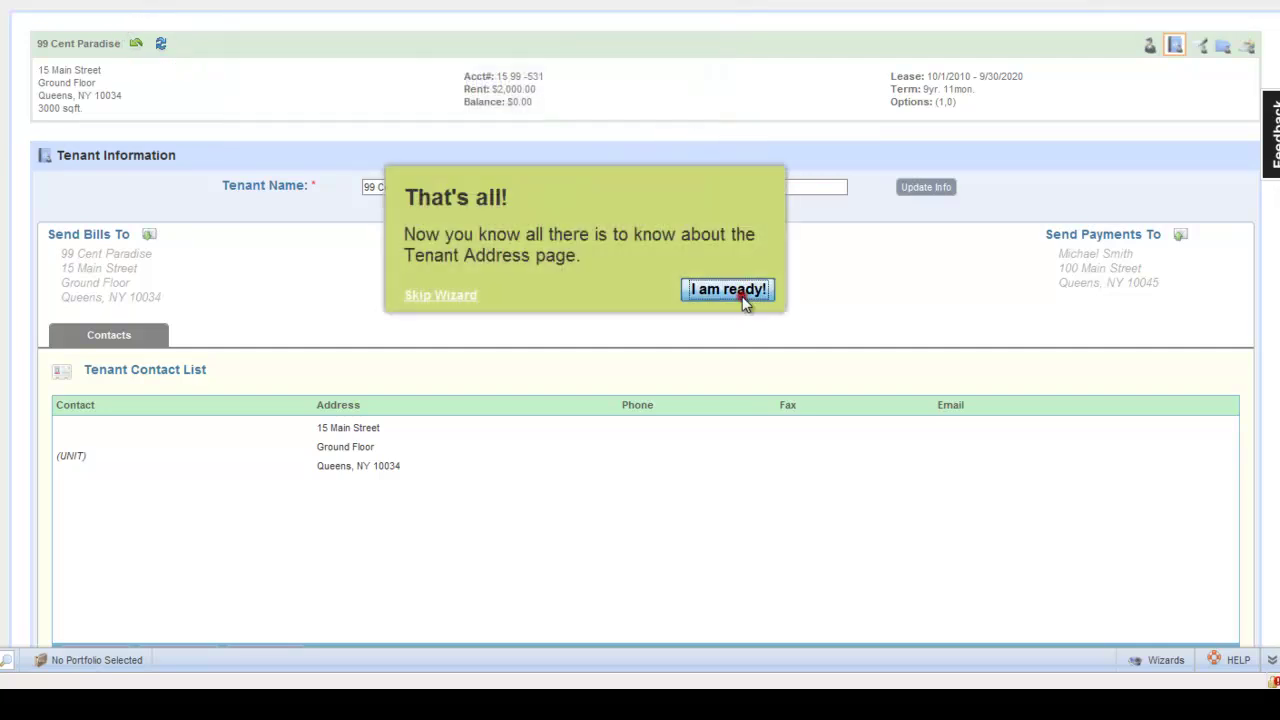
pyautogui.scroll(-1, 743, 303)
pyautogui.scroll(-1, 743, 303)
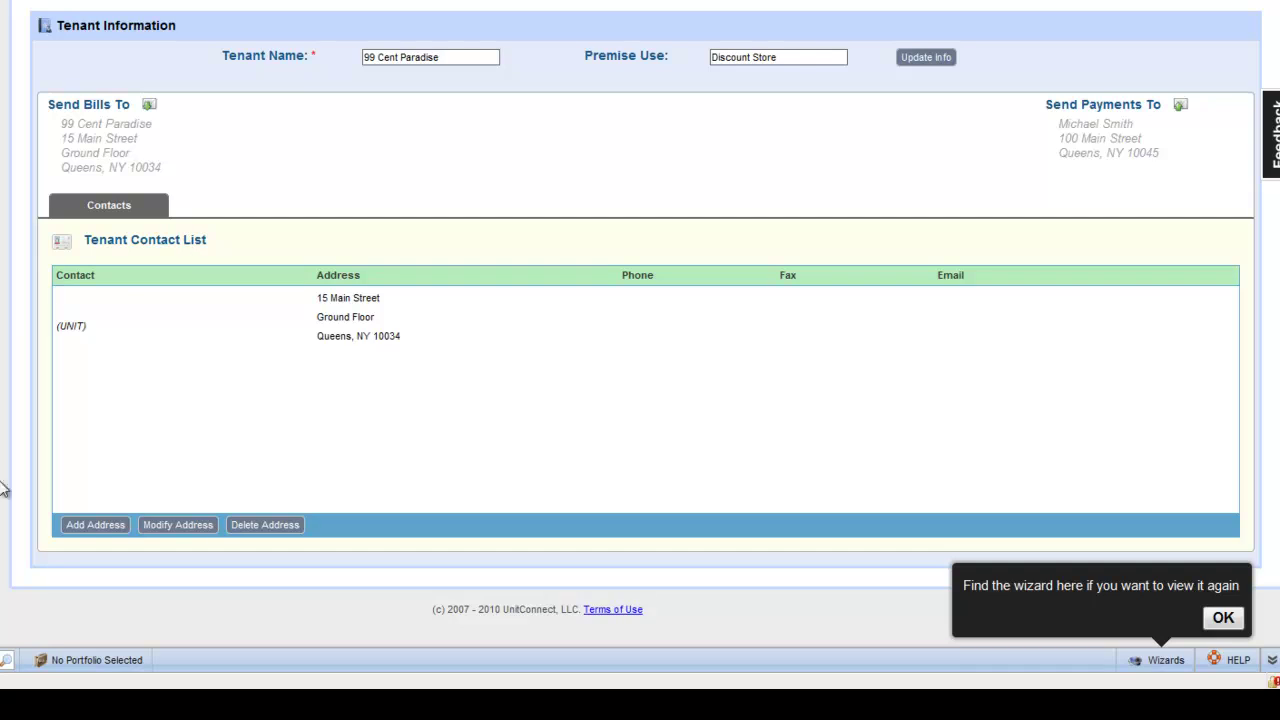
# Step: Start a new address entry with the contact's first and last name and the Partner title
pyautogui.click(92, 526)
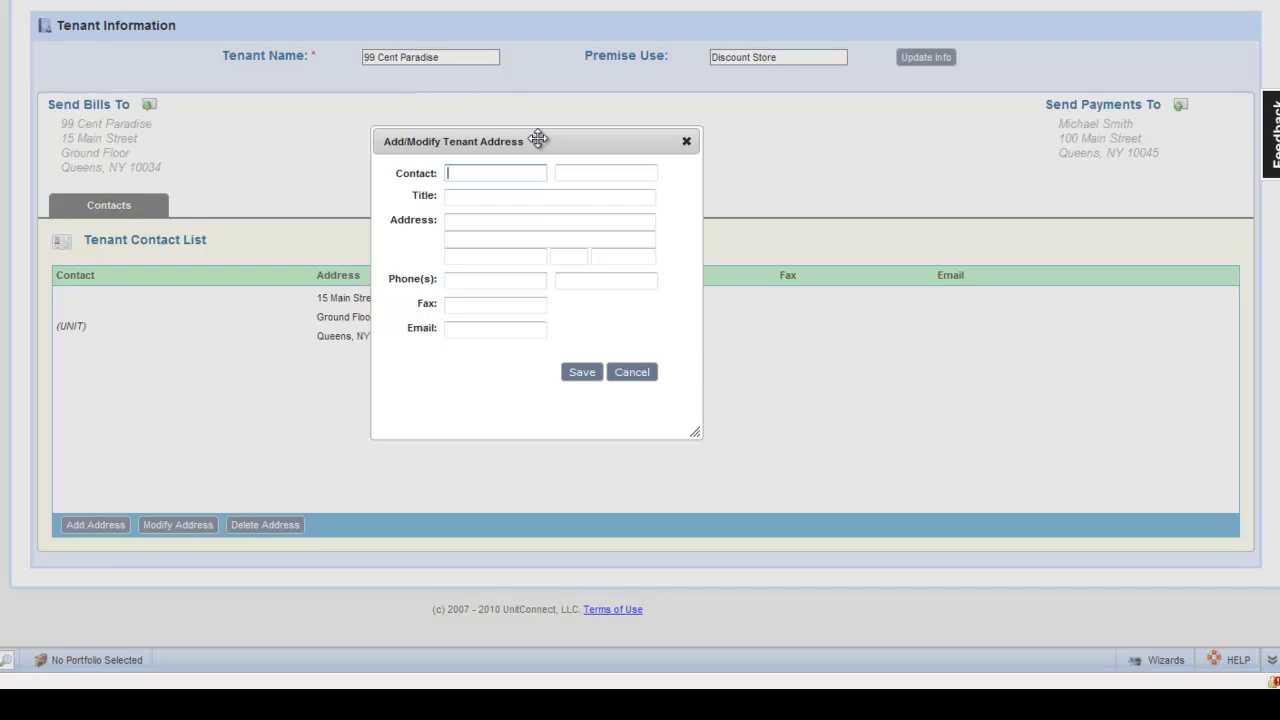
pyautogui.press('Tab')
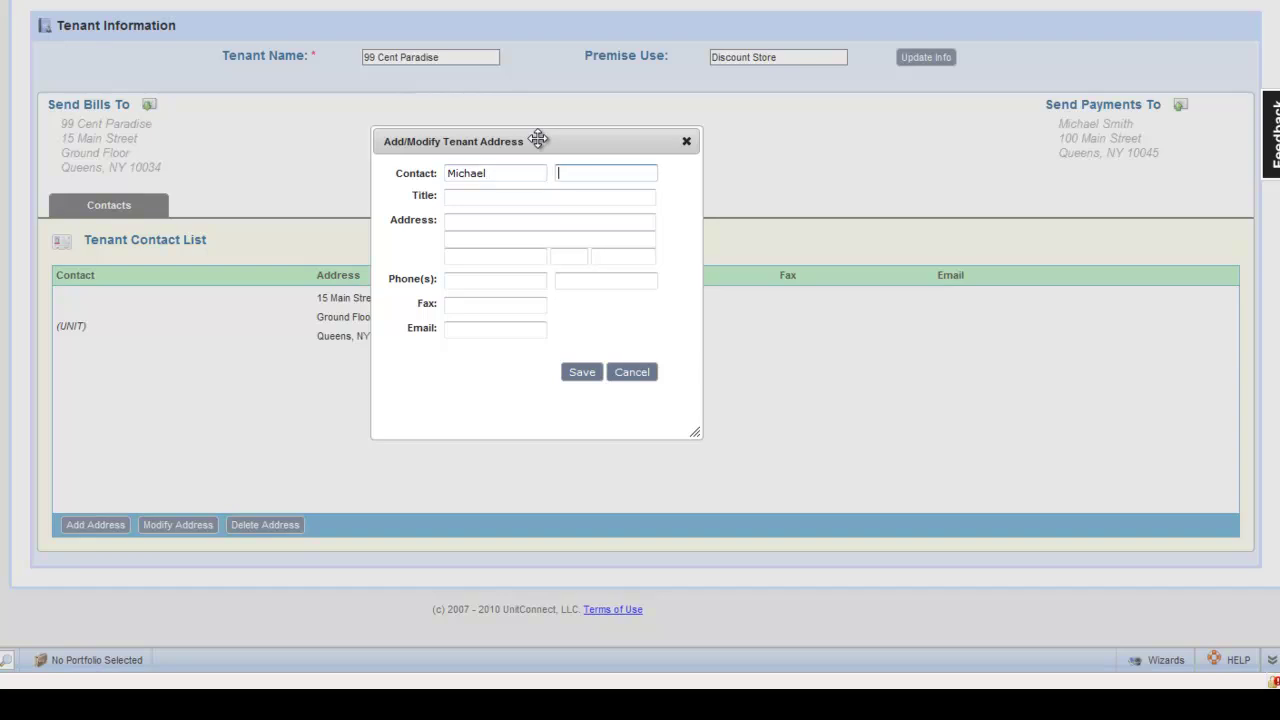
pyautogui.click(479, 197)
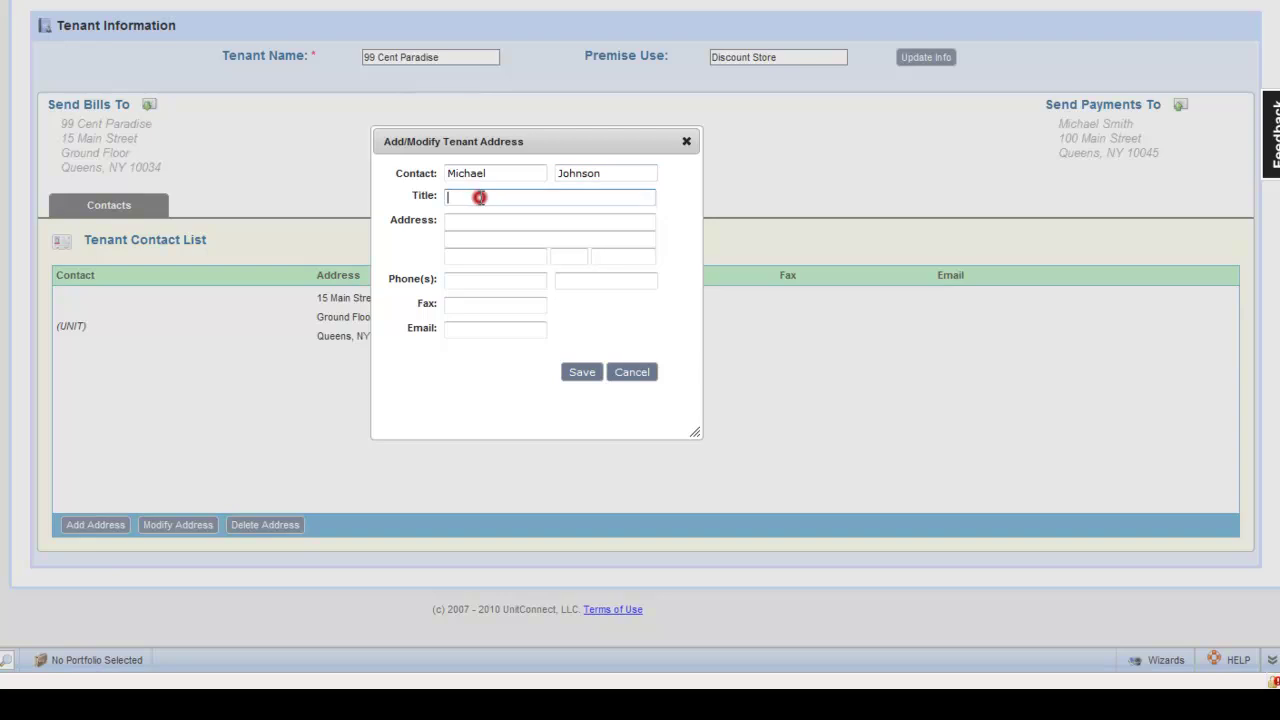
pyautogui.write('Partner')
# Step: Fill in the contact's street address and New York city, state and zip code
pyautogui.click(473, 219)
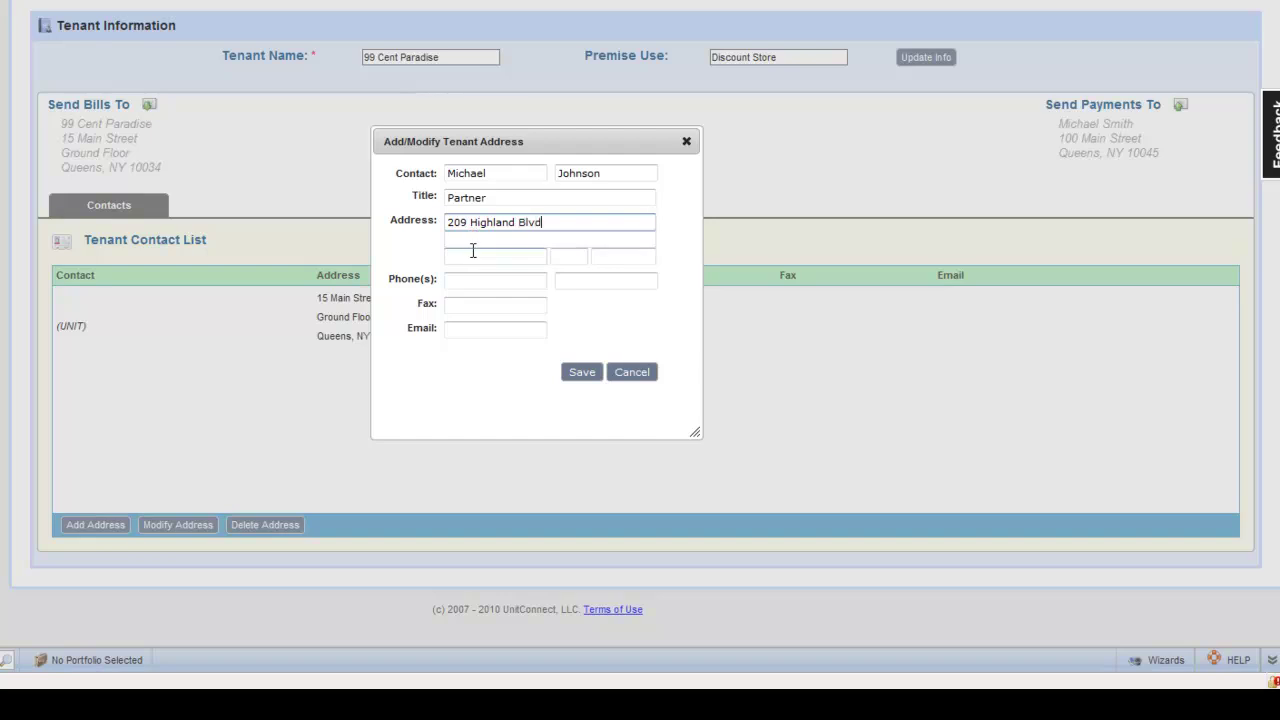
pyautogui.click(472, 257)
pyautogui.write('New')
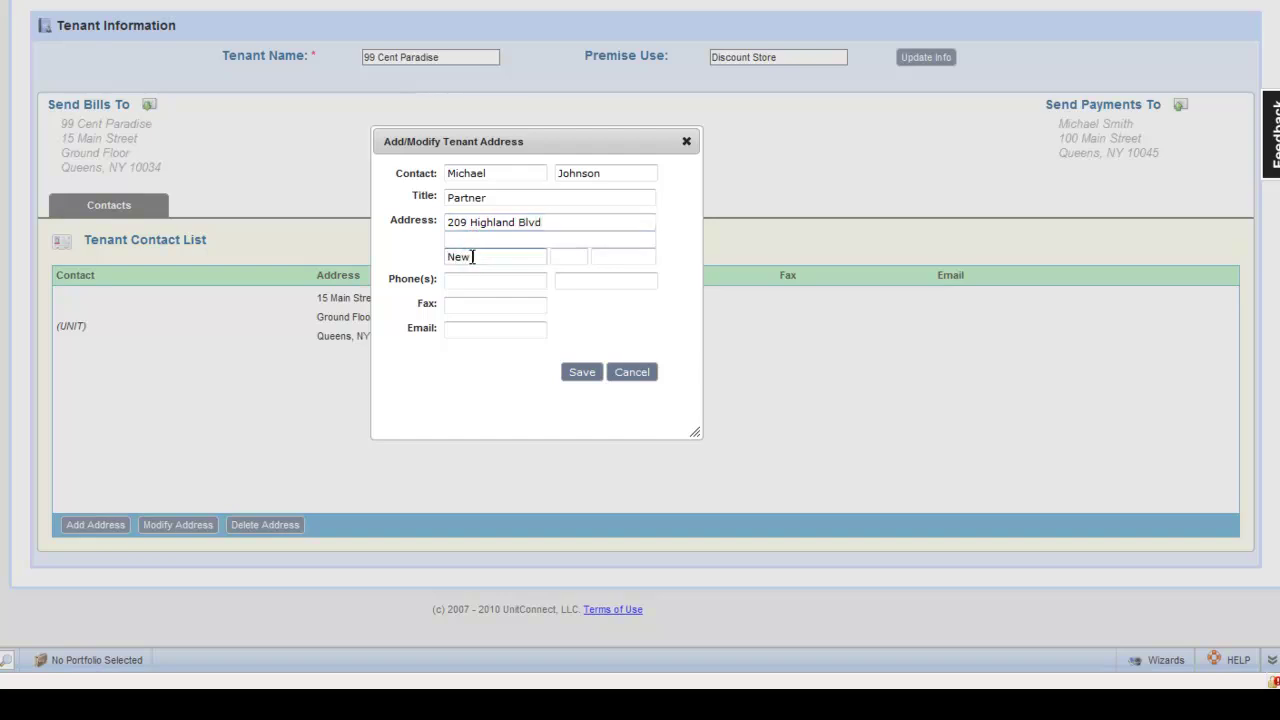
pyautogui.write('NH')
pyautogui.press('Tab')
pyautogui.hotkey('shift', 'Tab')
pyautogui.write('NY')
pyautogui.press('Tab')
pyautogui.write('1')
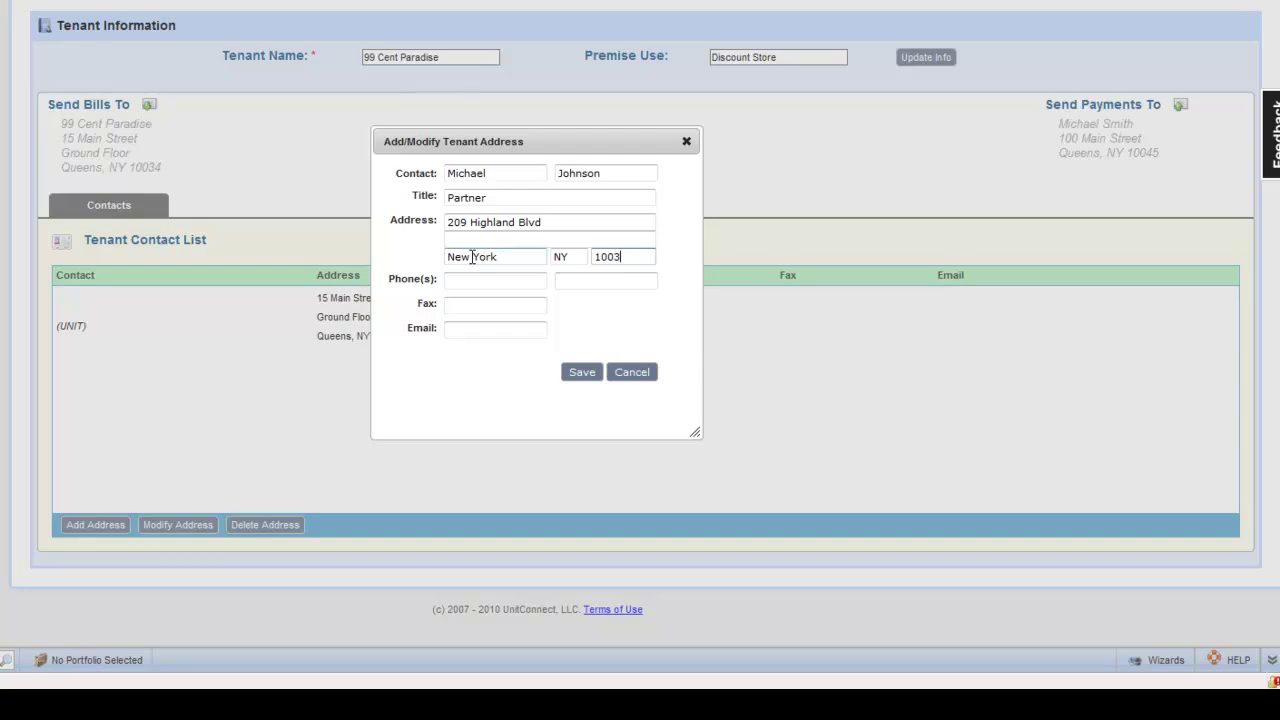
pyautogui.write('0031')
# Step: Add the contact's phone number and e-mail address, then save the Partner contact
pyautogui.click(477, 283)
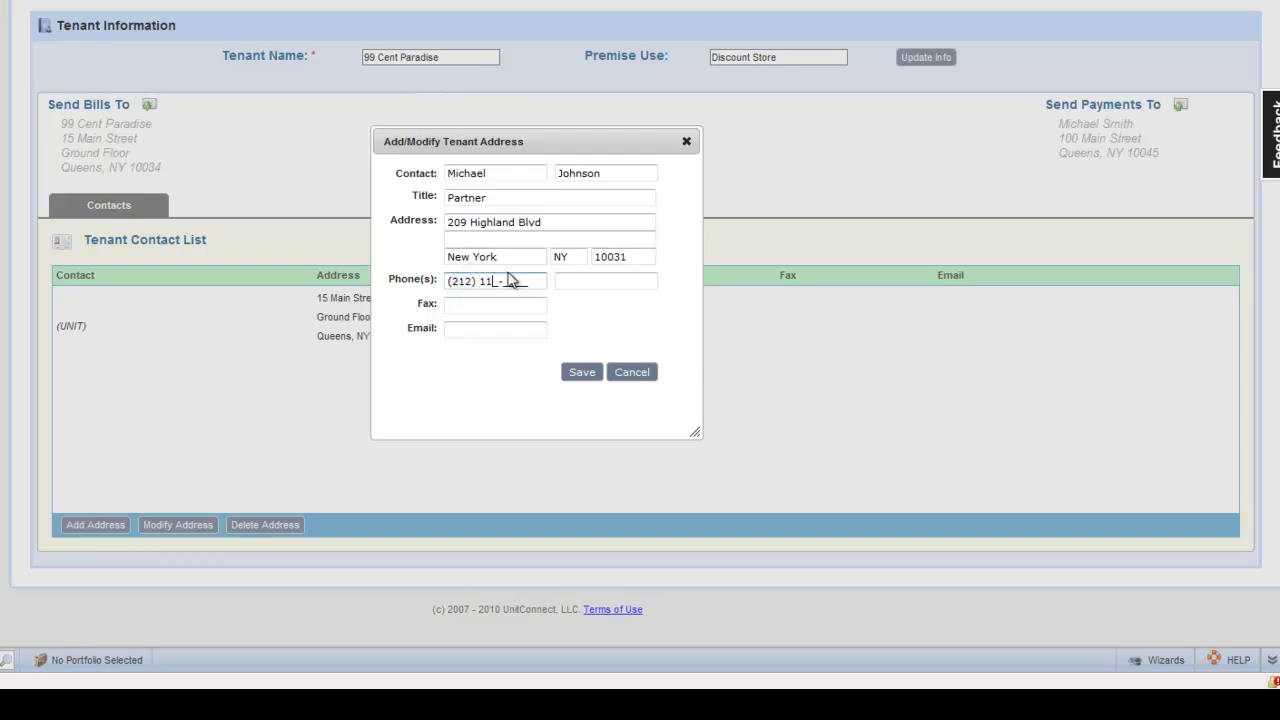
pyautogui.click(480, 330)
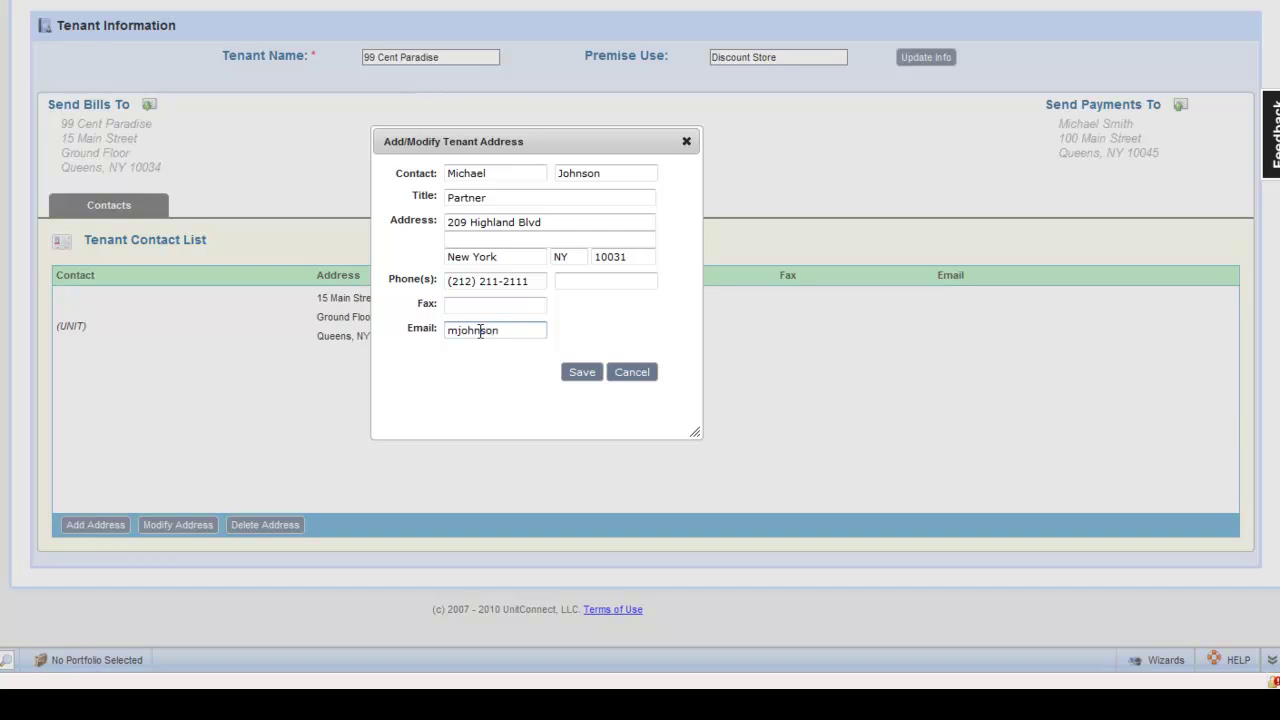
pyautogui.click(578, 376)
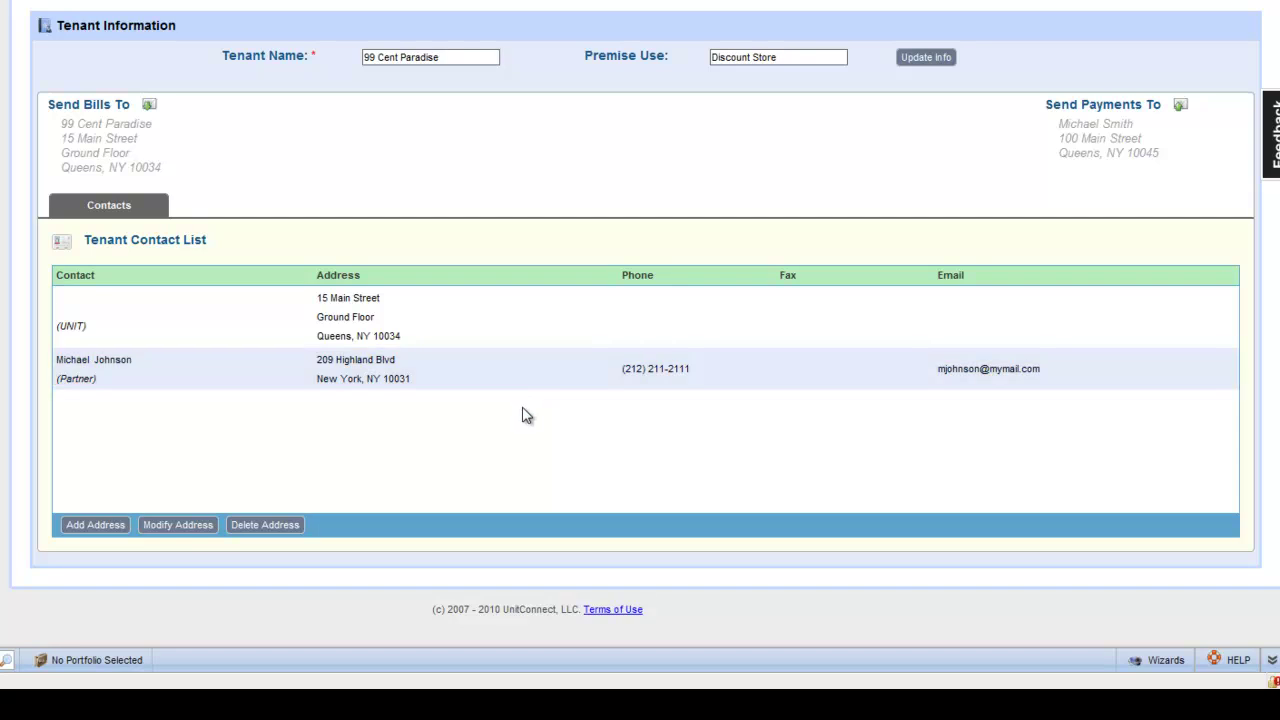
pyautogui.click(89, 386)
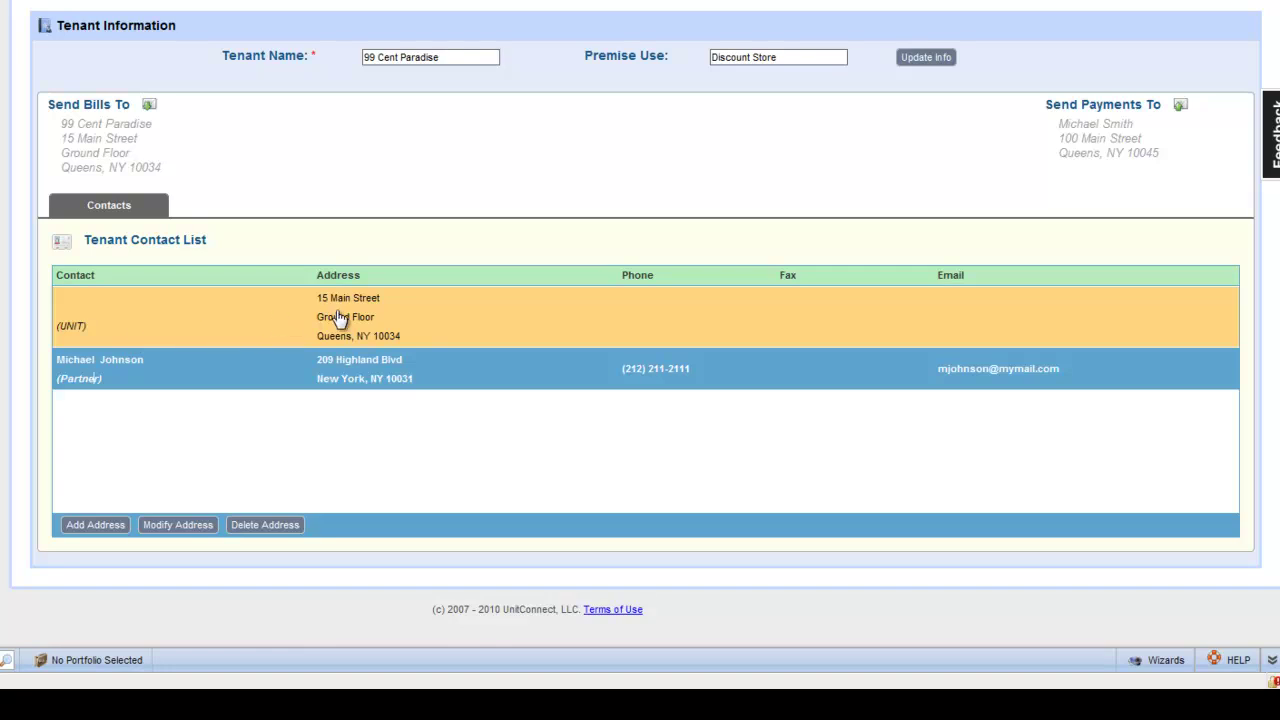
# Step: Edit the UNIT address entry to add its phone and fax numbers, then save
pyautogui.click(343, 307)
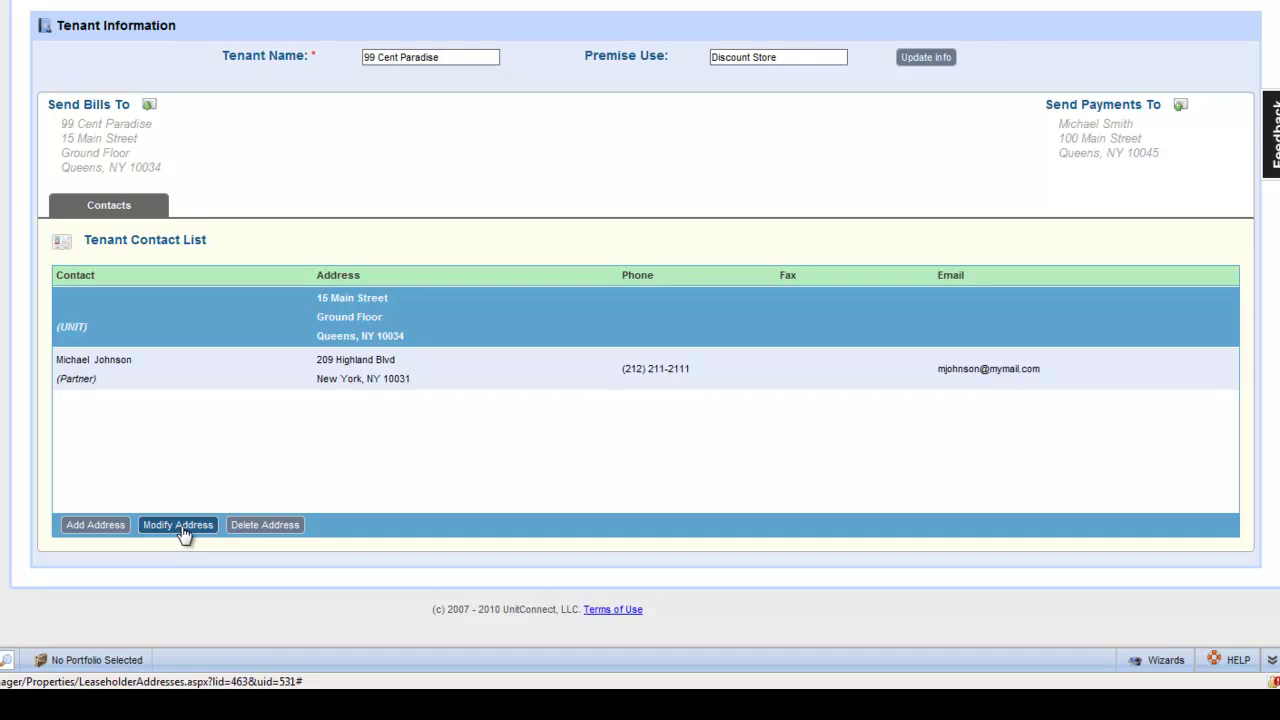
pyautogui.click(180, 525)
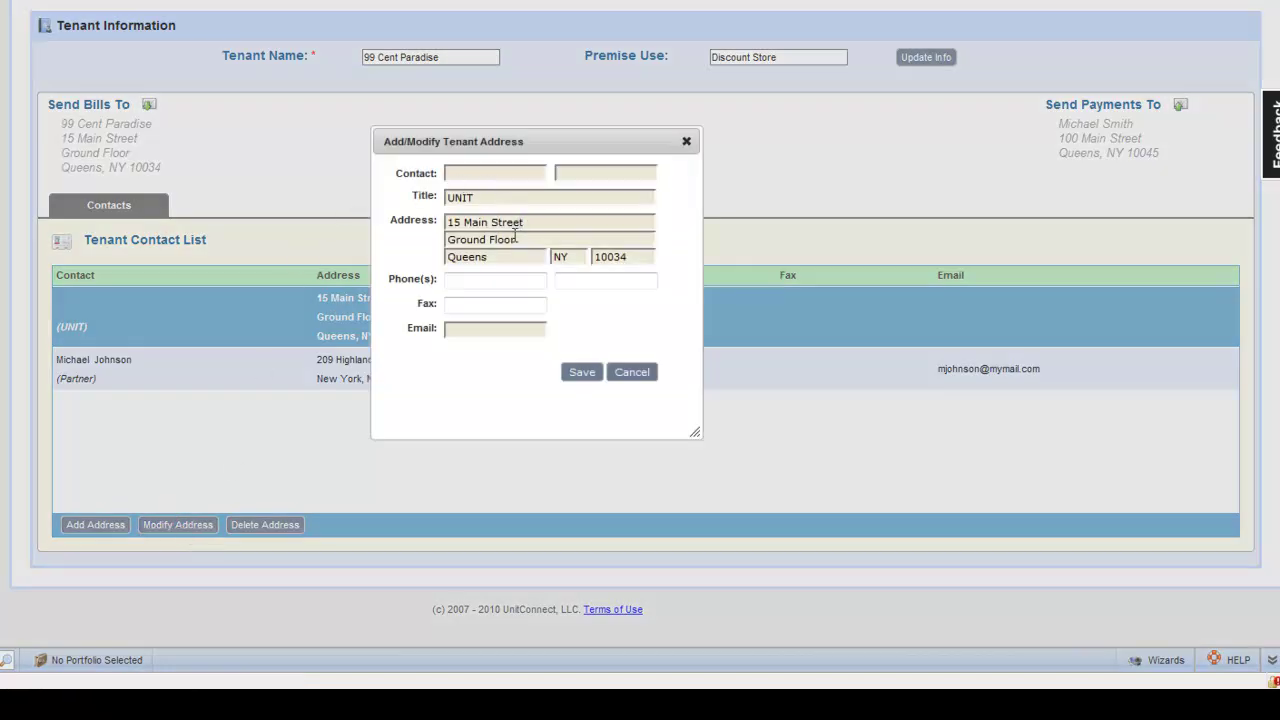
pyautogui.click(478, 279)
pyautogui.click(478, 280)
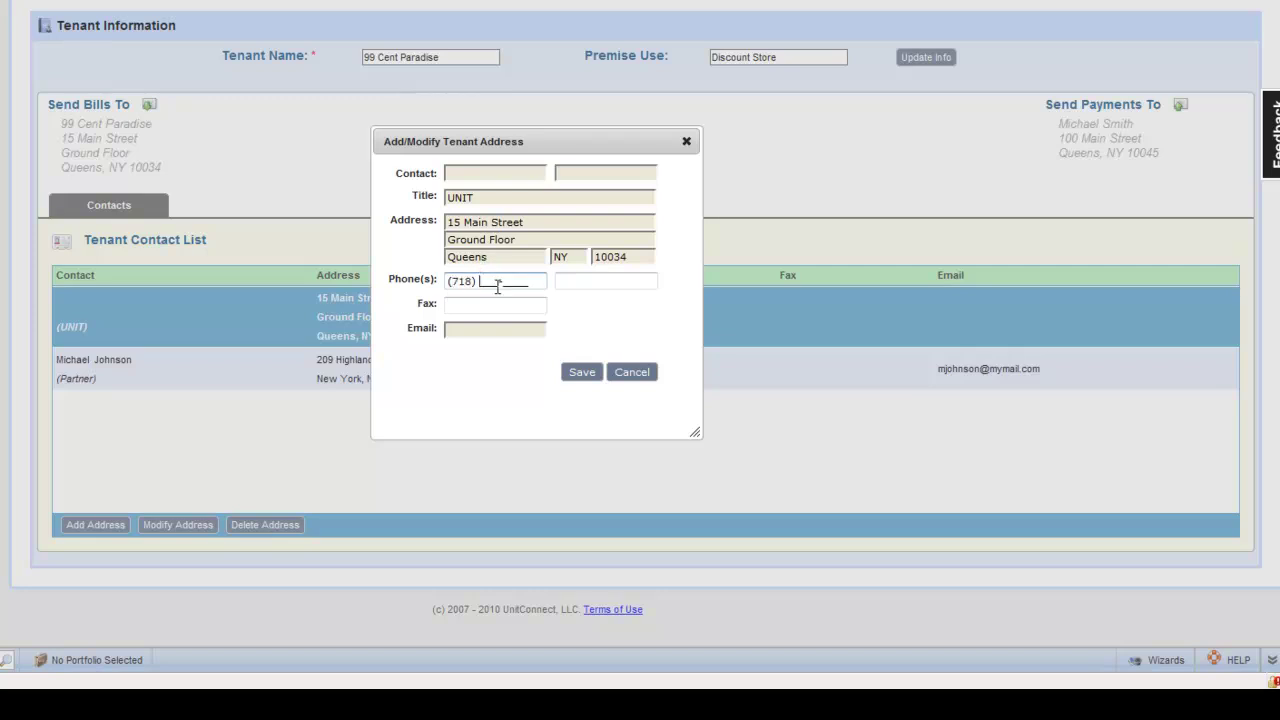
pyautogui.click(507, 305)
pyautogui.write('718')
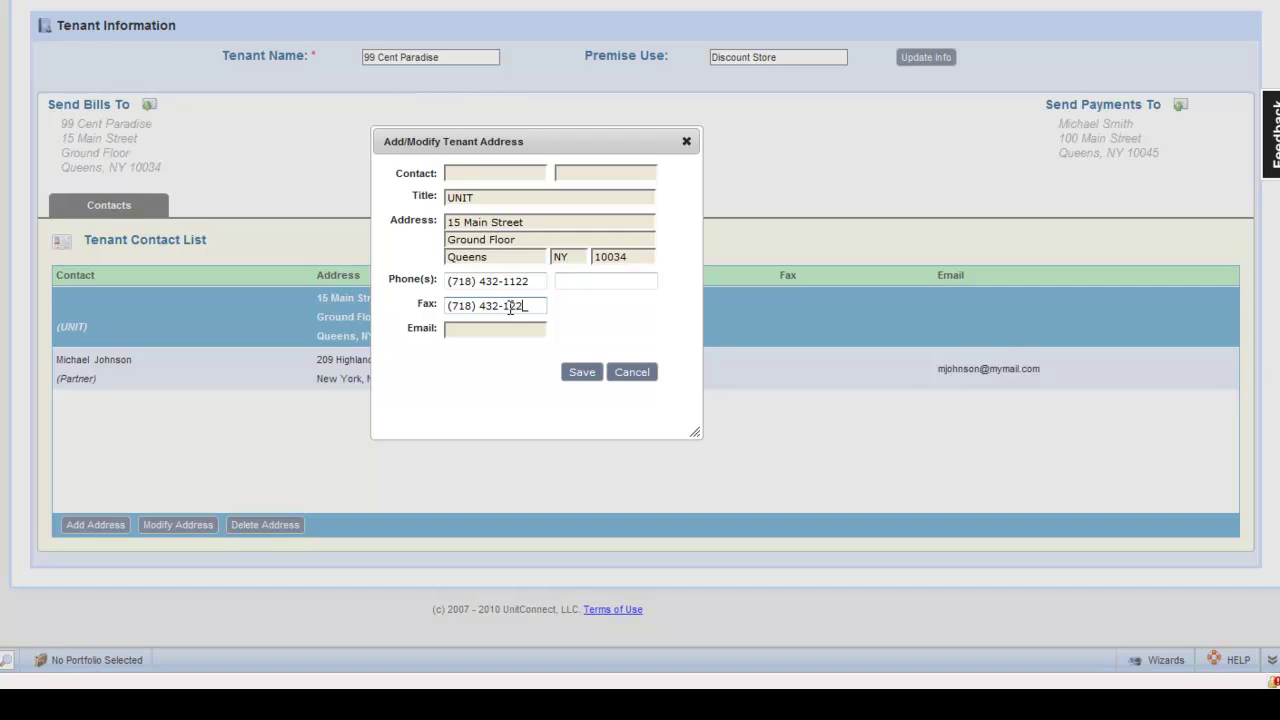
pyautogui.click(580, 373)
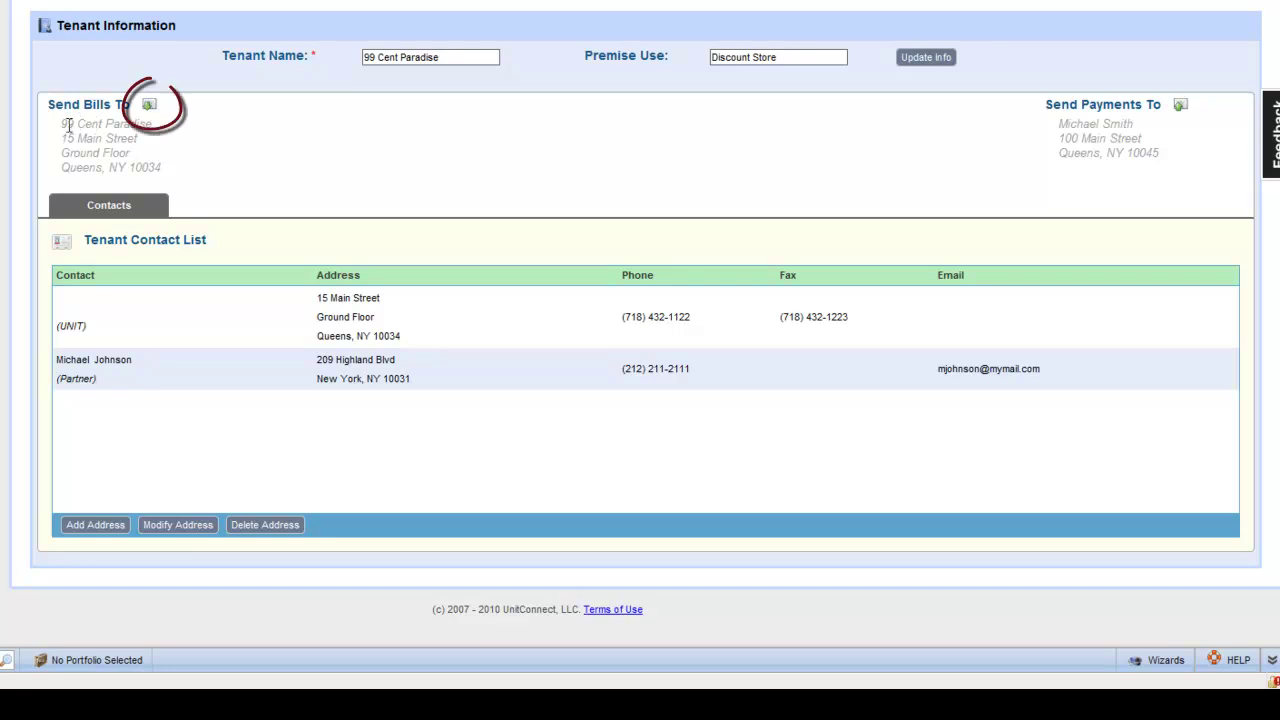
# Step: Route the tenant's bills to the partner contact's address
pyautogui.click(149, 107)
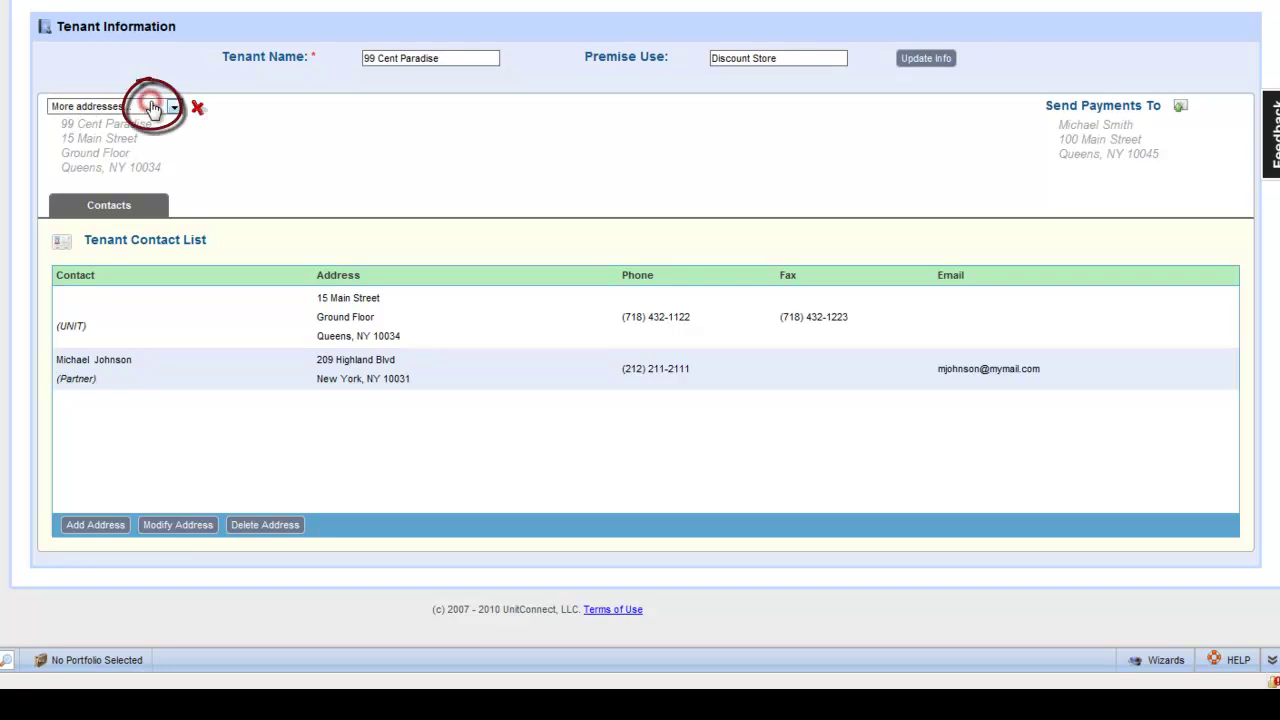
pyautogui.click(175, 108)
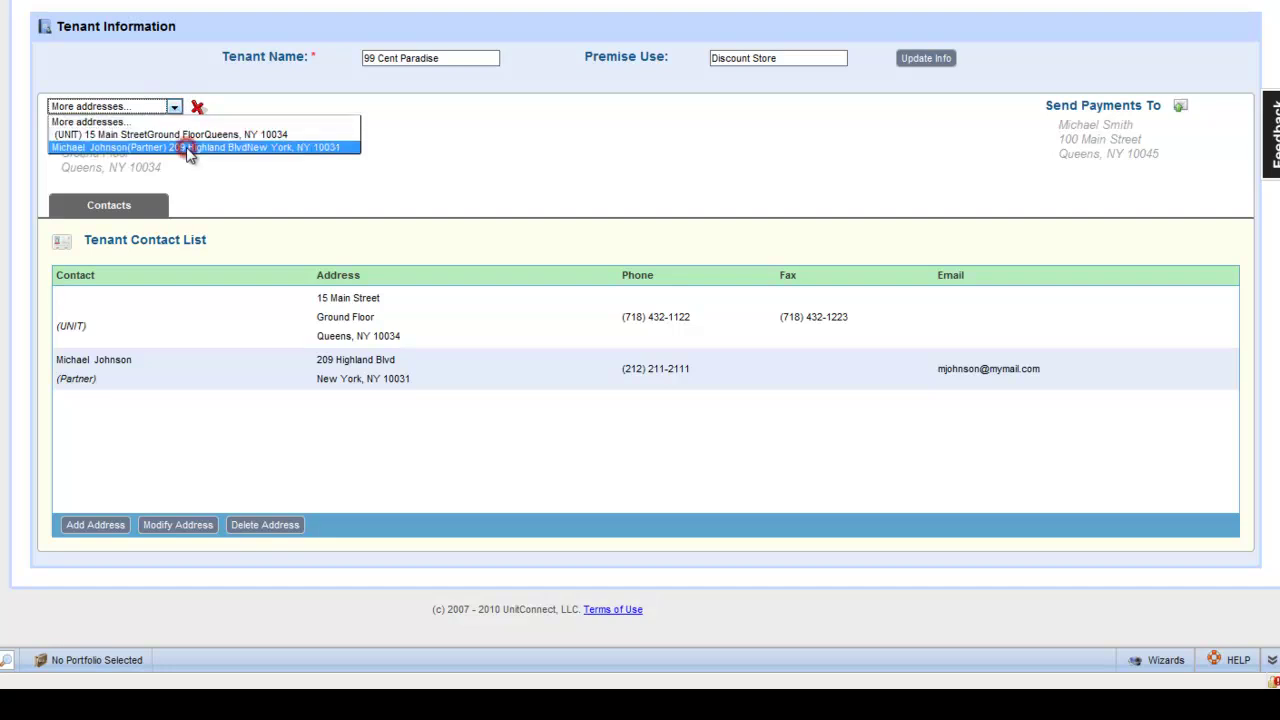
pyautogui.click(185, 147)
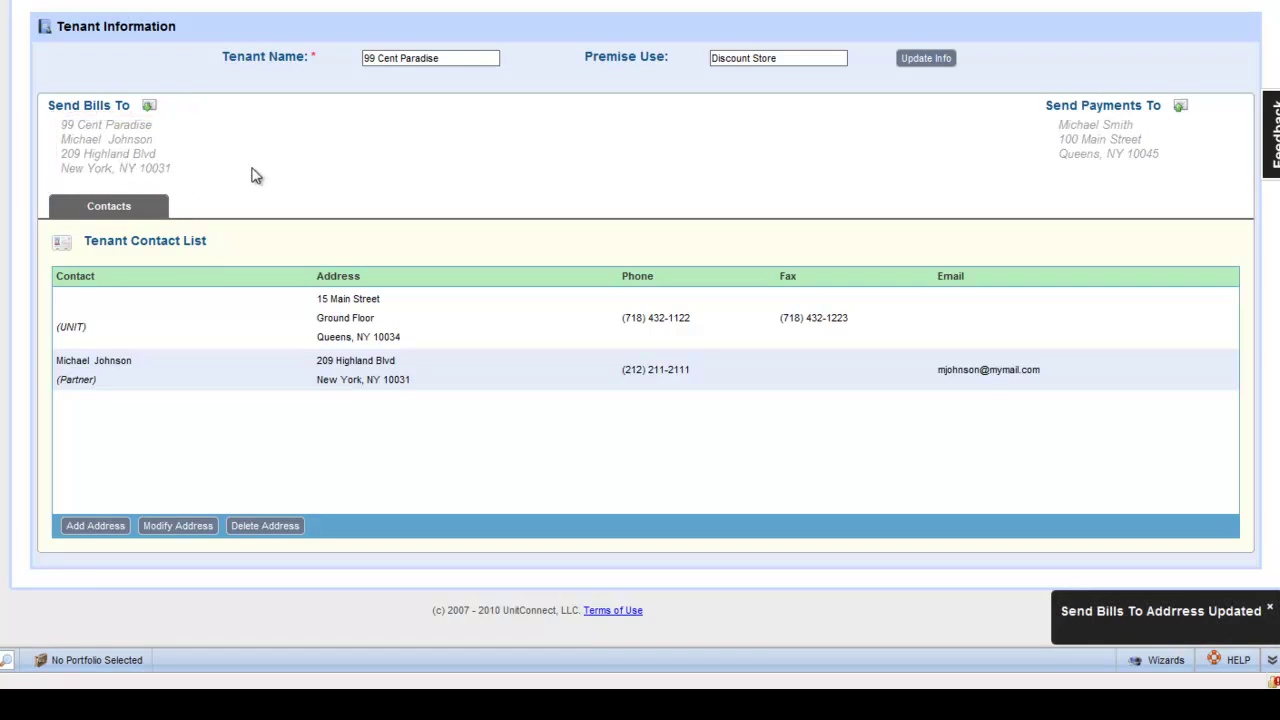
# Step: Send payments to the Management Address and save the tenant info
pyautogui.click(1181, 106)
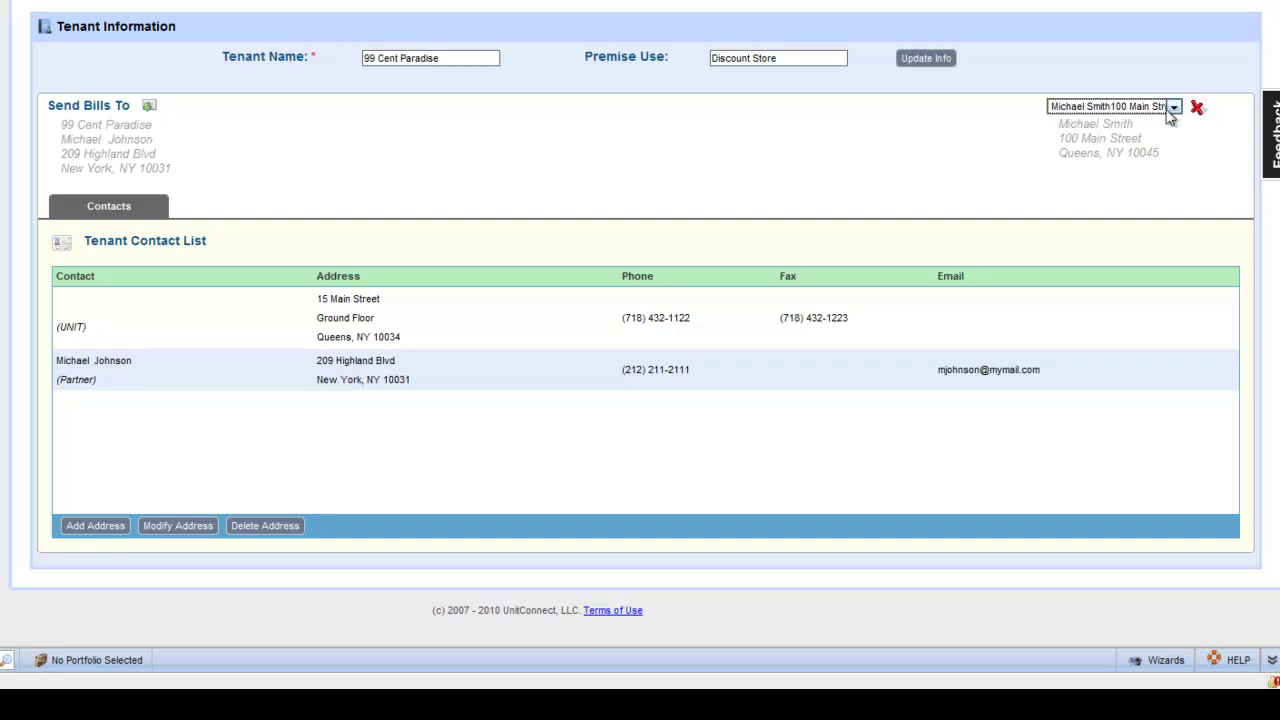
pyautogui.click(1172, 107)
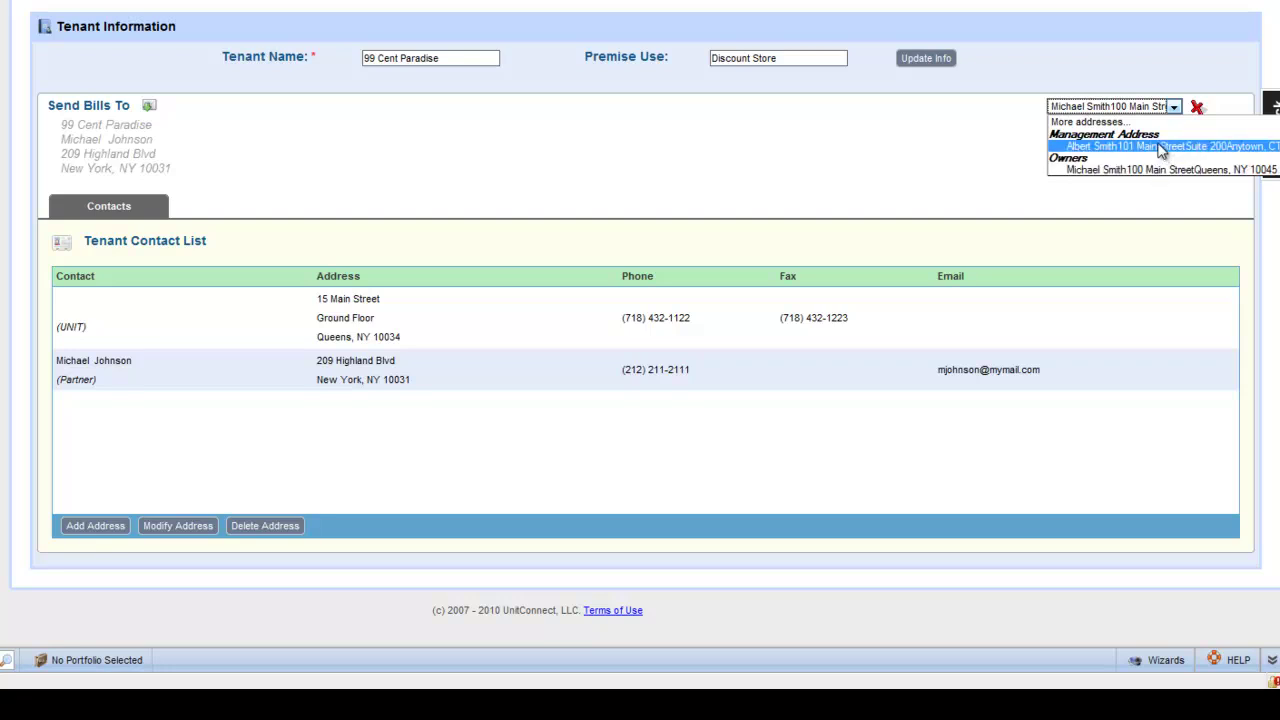
pyautogui.click(1157, 146)
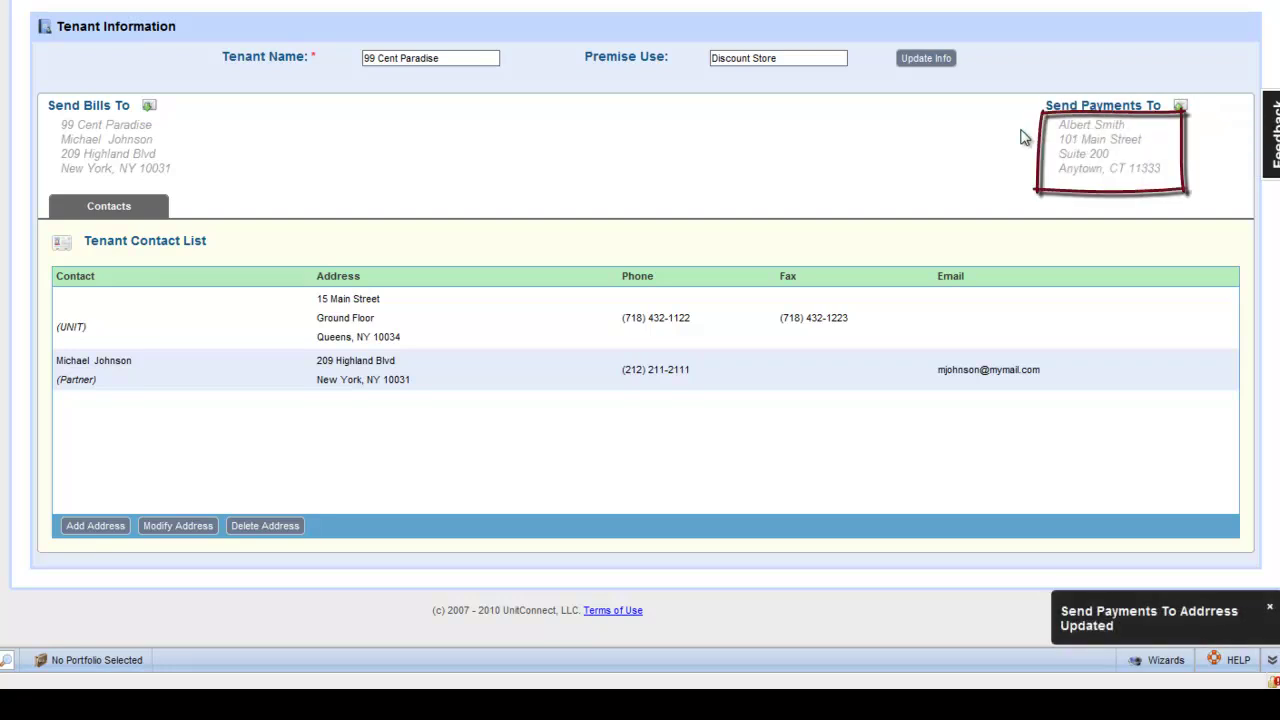
pyautogui.click(489, 60)
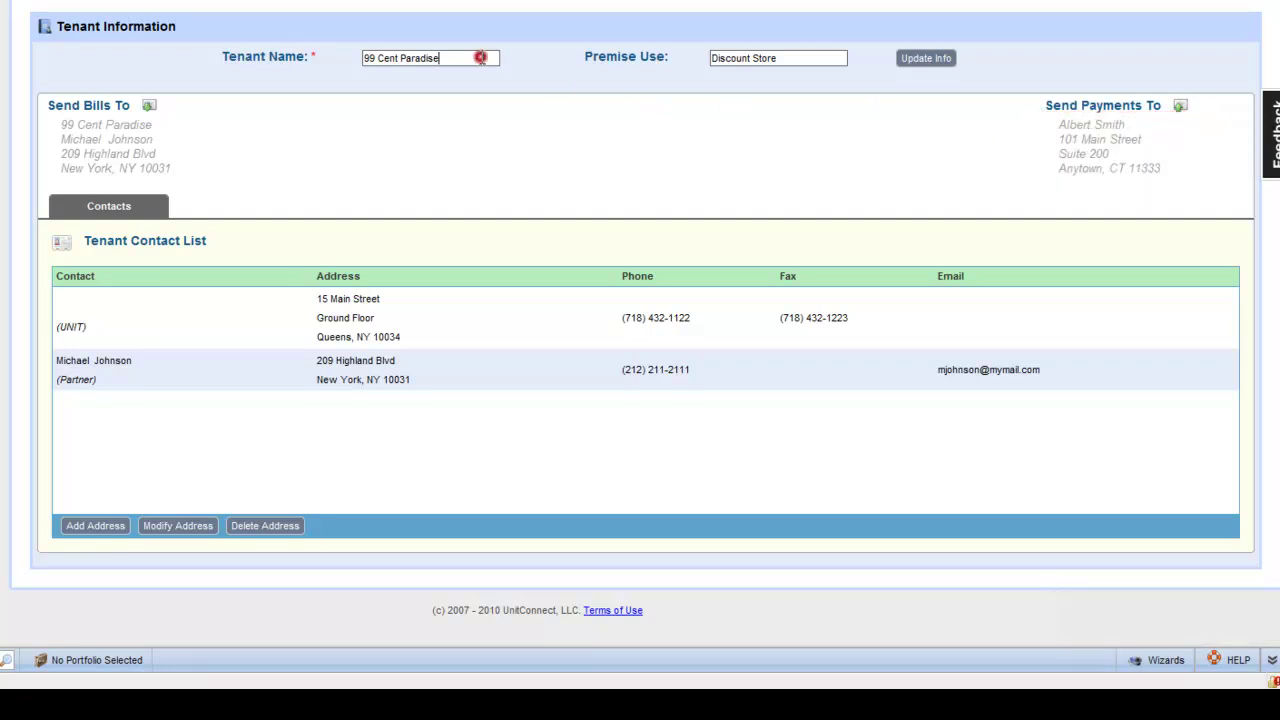
pyautogui.click(793, 61)
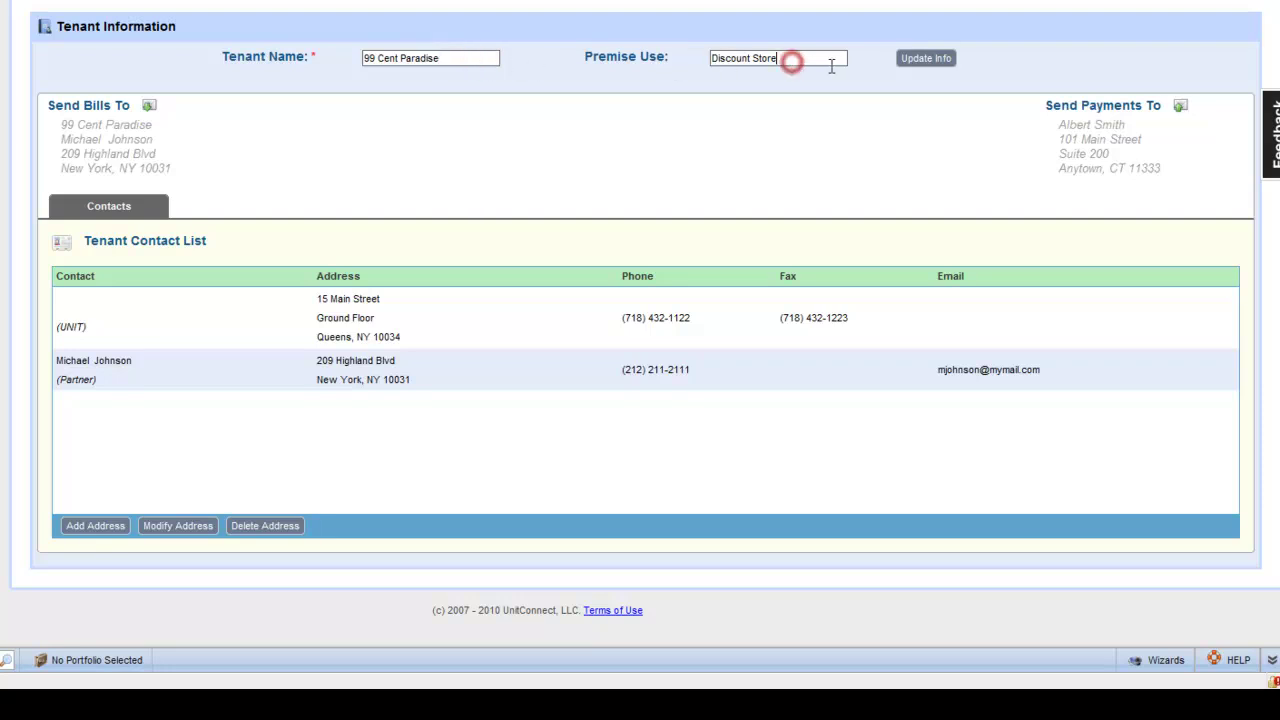
pyautogui.click(927, 60)
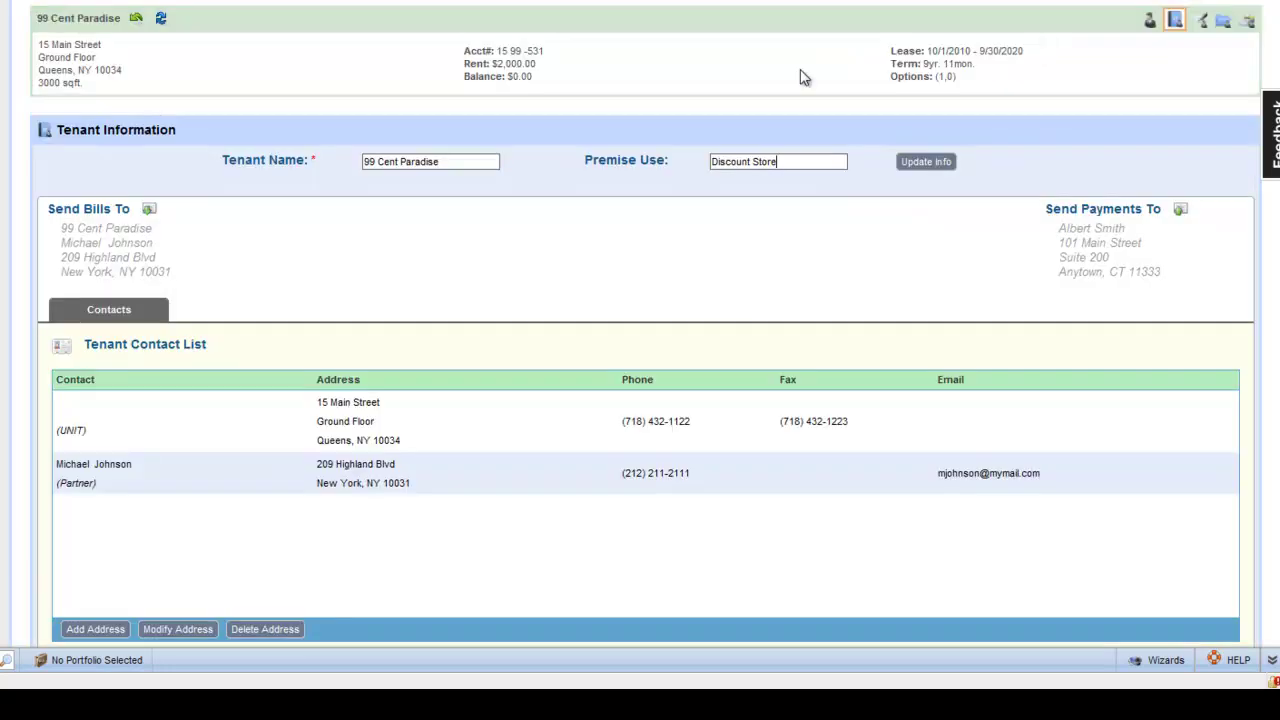
pyautogui.click(136, 18)
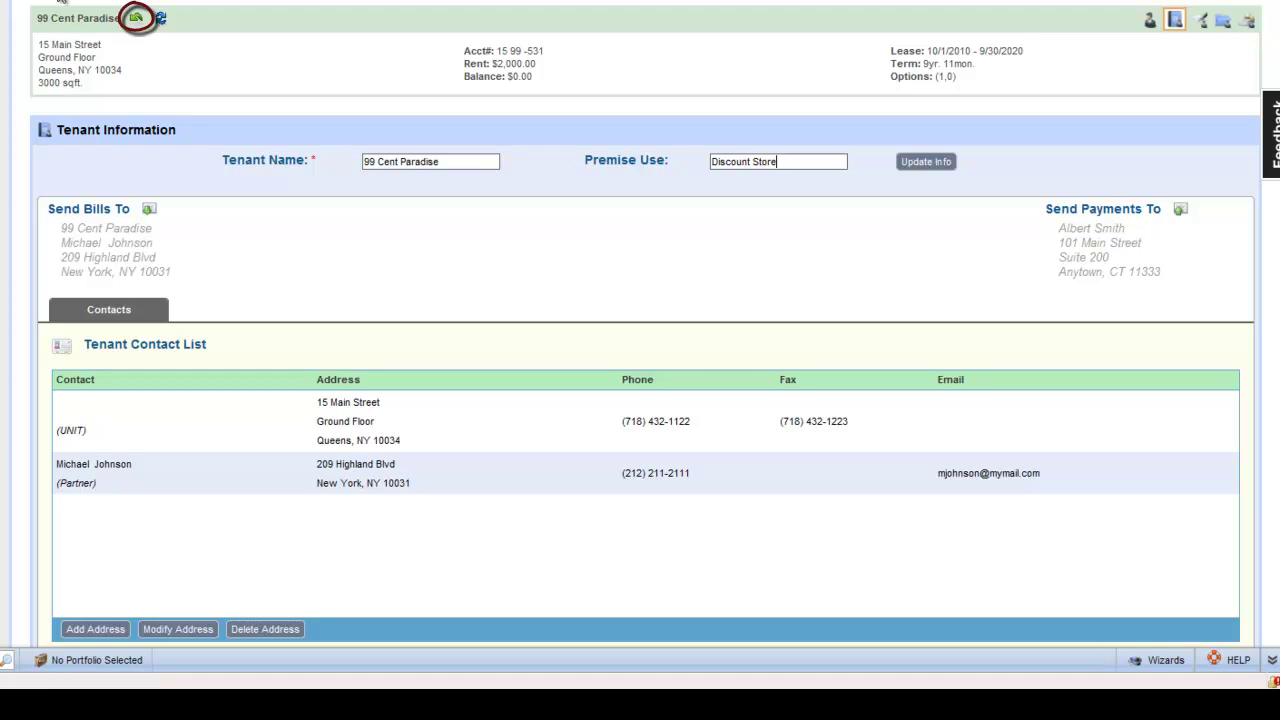
pyautogui.click(120, 19)
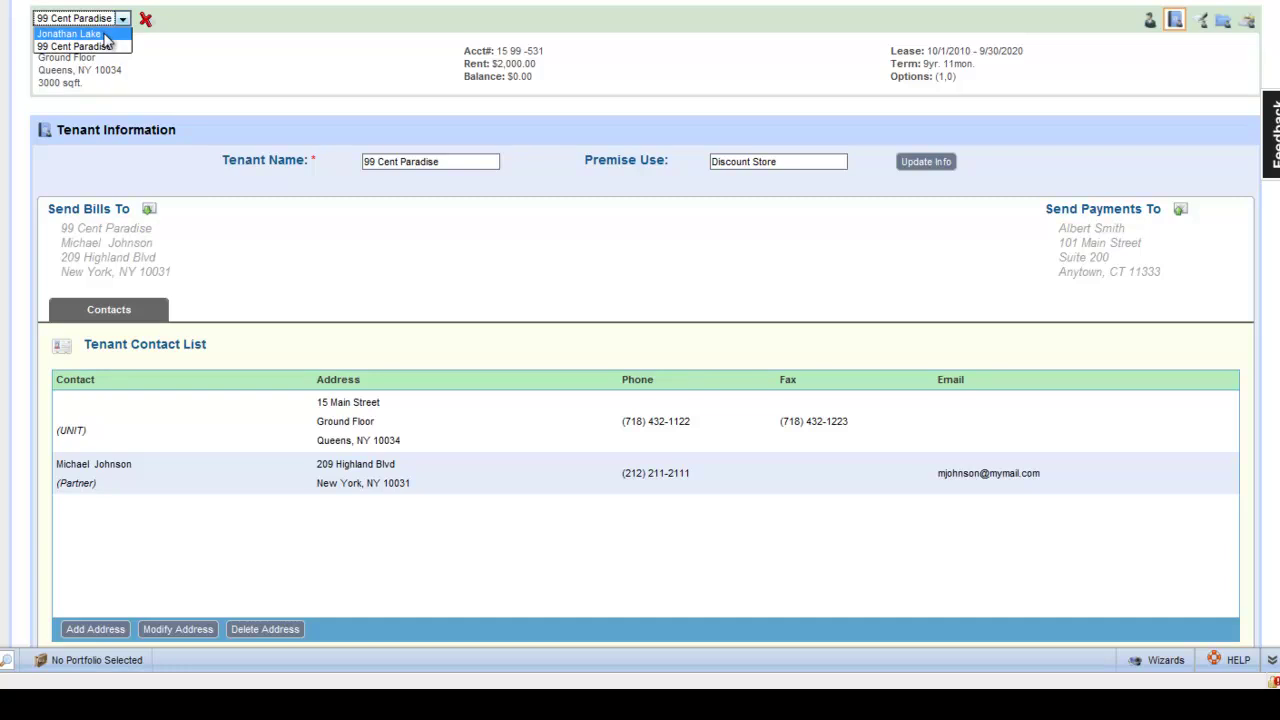
pyautogui.click(106, 34)
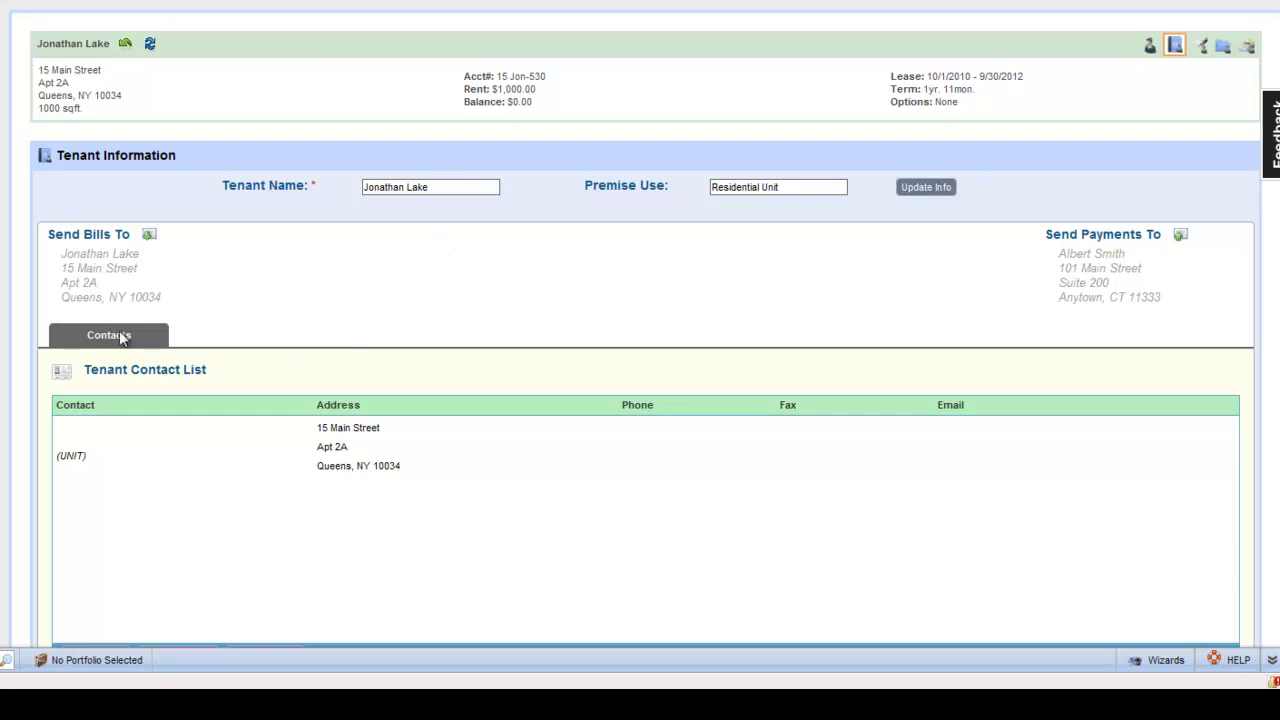
pyautogui.scroll(-2, 149, 458)
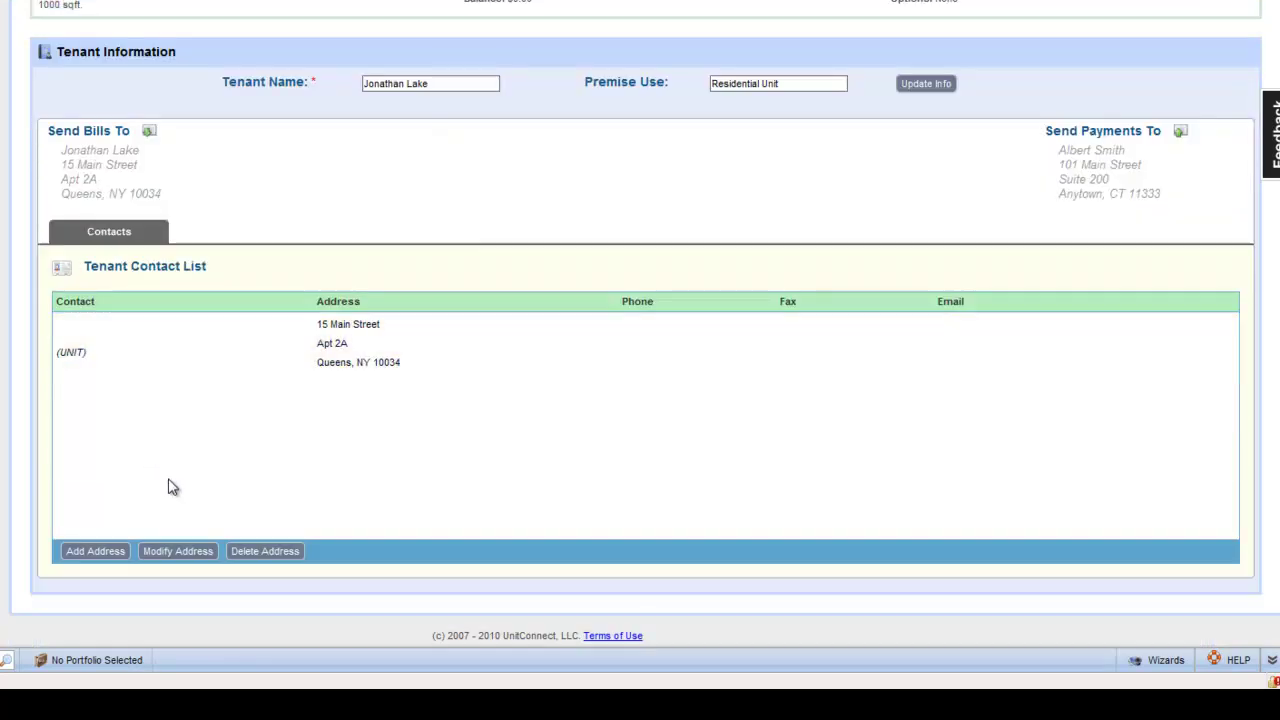
pyautogui.click(246, 343)
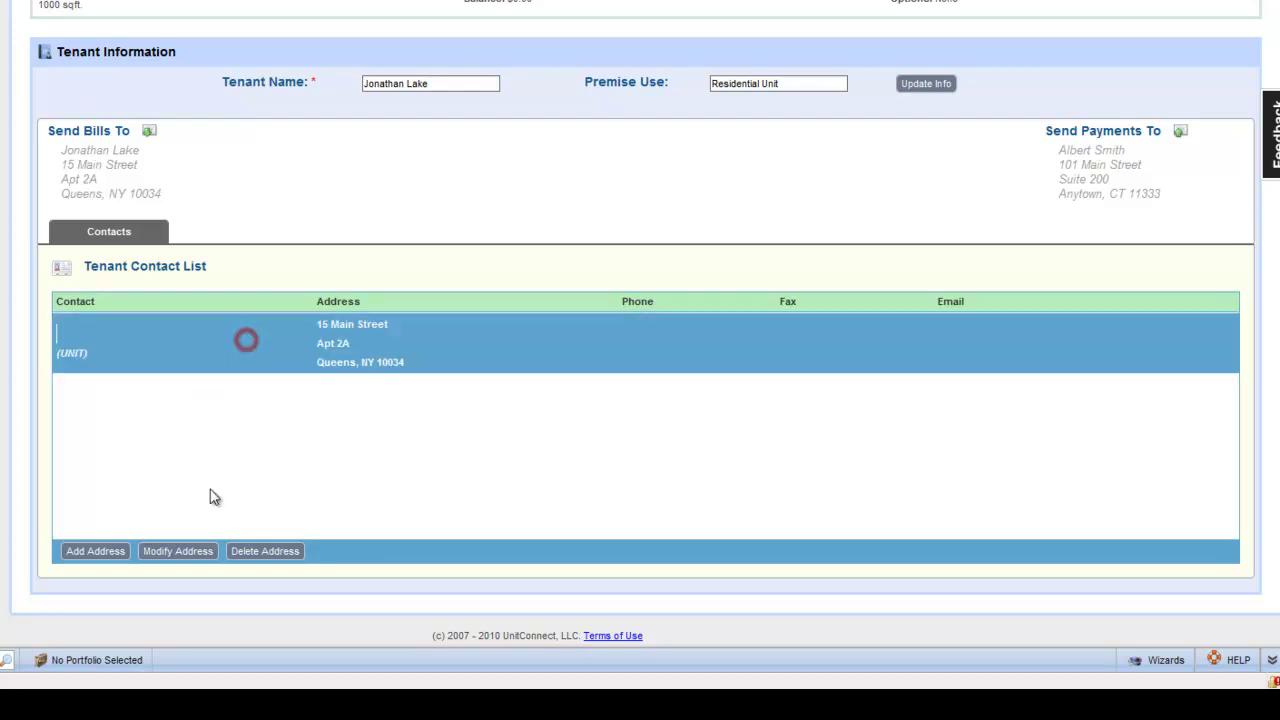
pyautogui.click(194, 551)
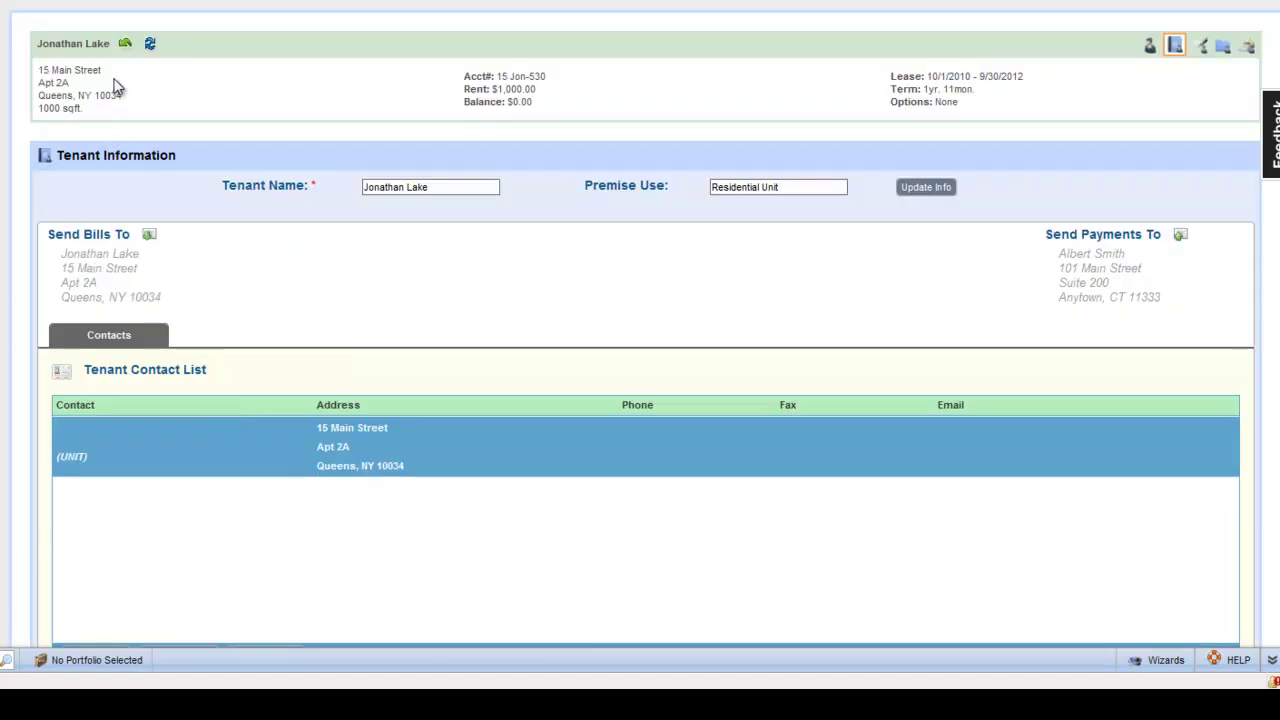
pyautogui.click(125, 43)
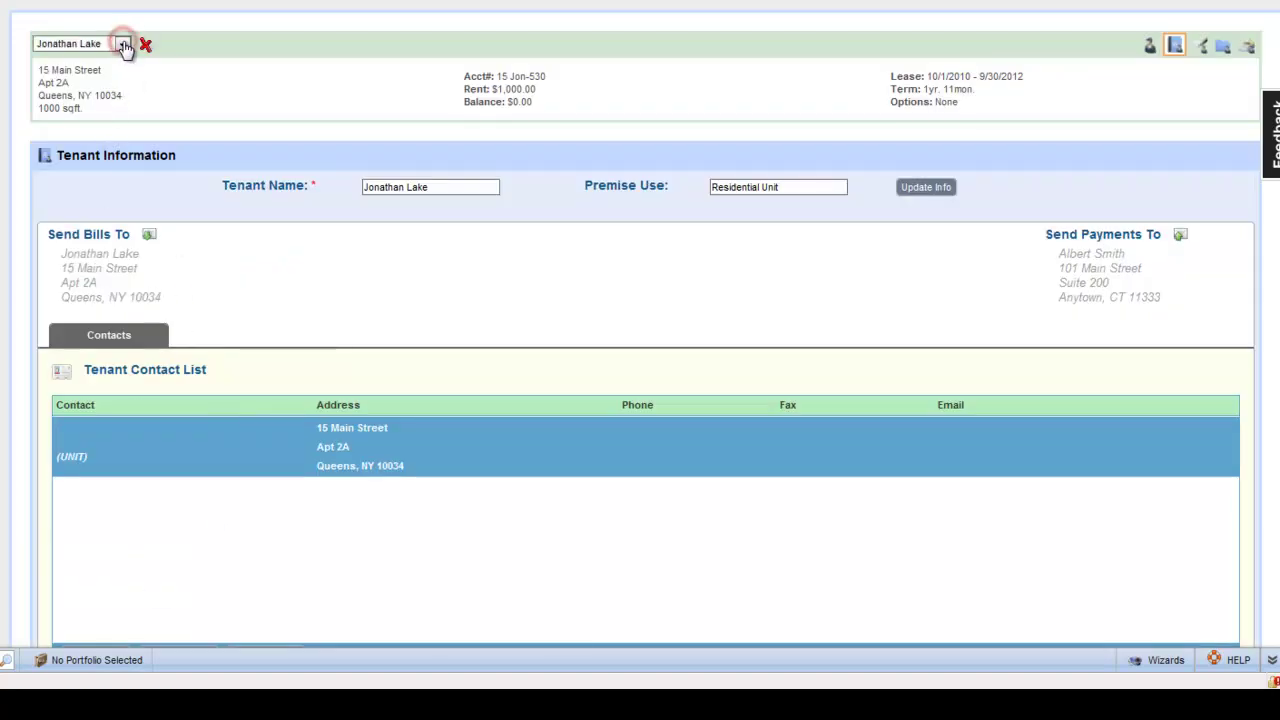
pyautogui.click(123, 44)
pyautogui.click(116, 73)
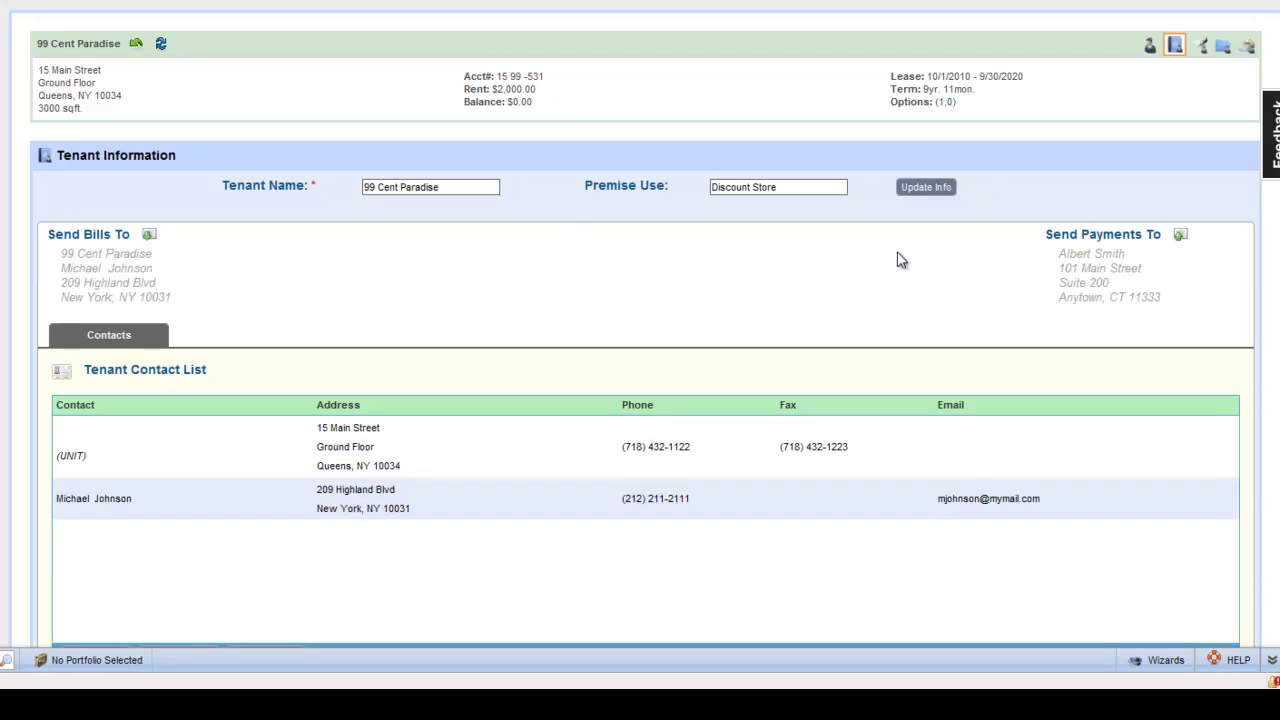
# Step: Open 99 Cent Paradise's Rent Details page and complete its overview tour
pyautogui.click(1202, 47)
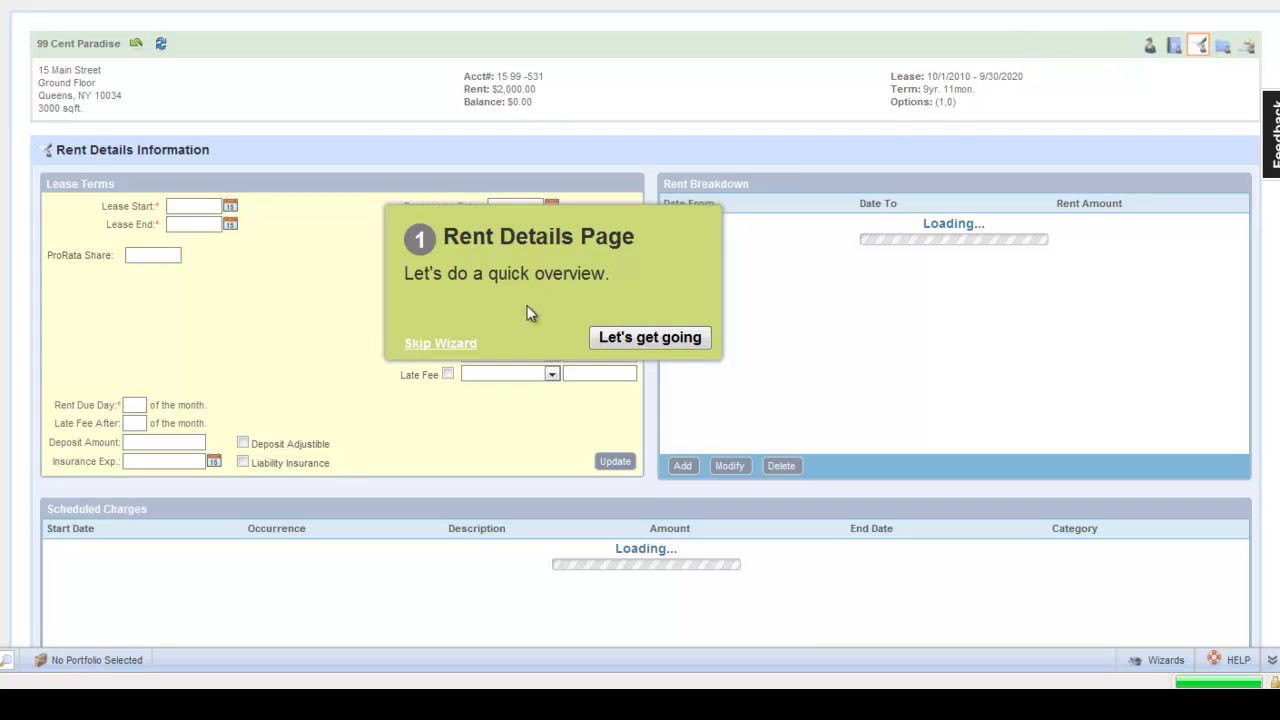
pyautogui.click(641, 338)
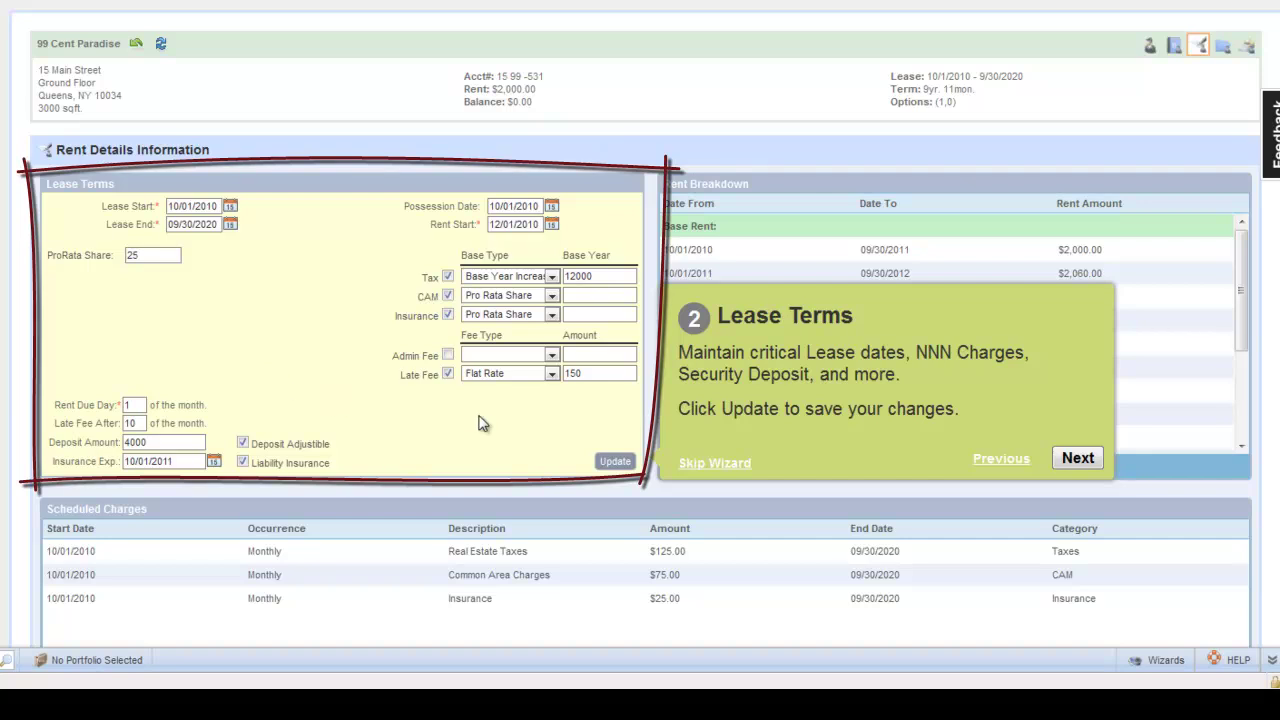
pyautogui.click(1077, 459)
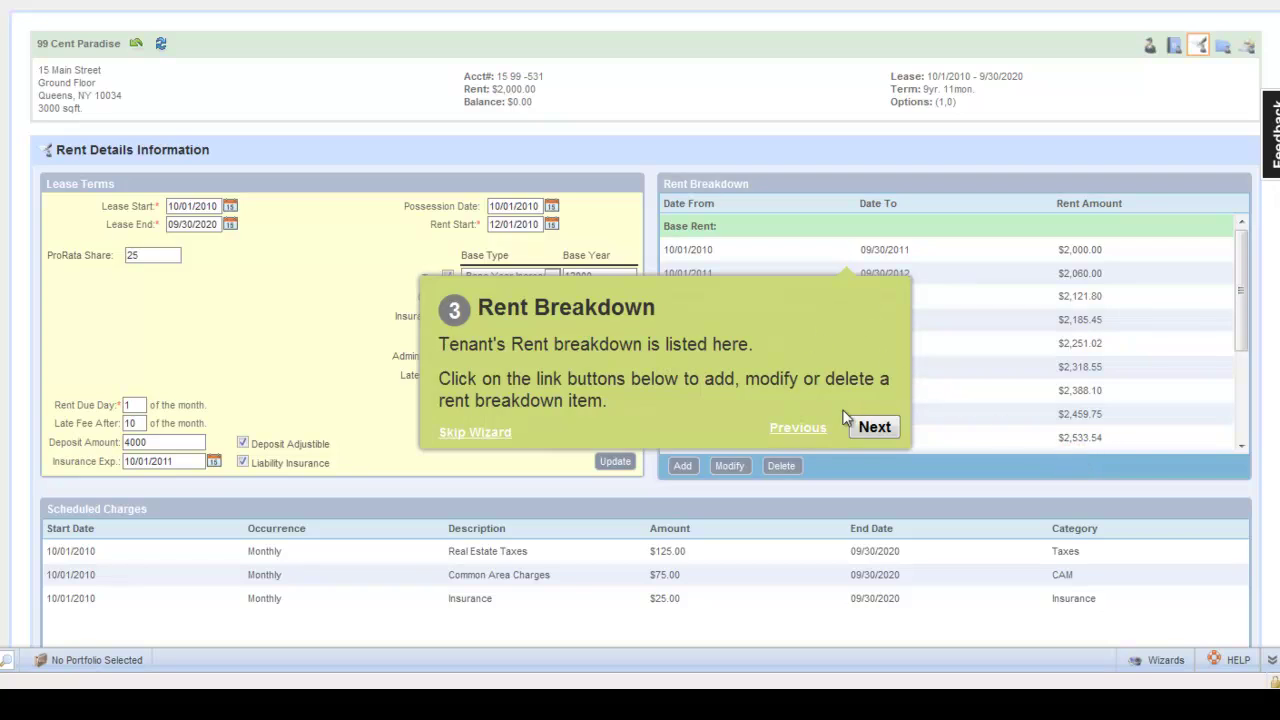
pyautogui.click(874, 427)
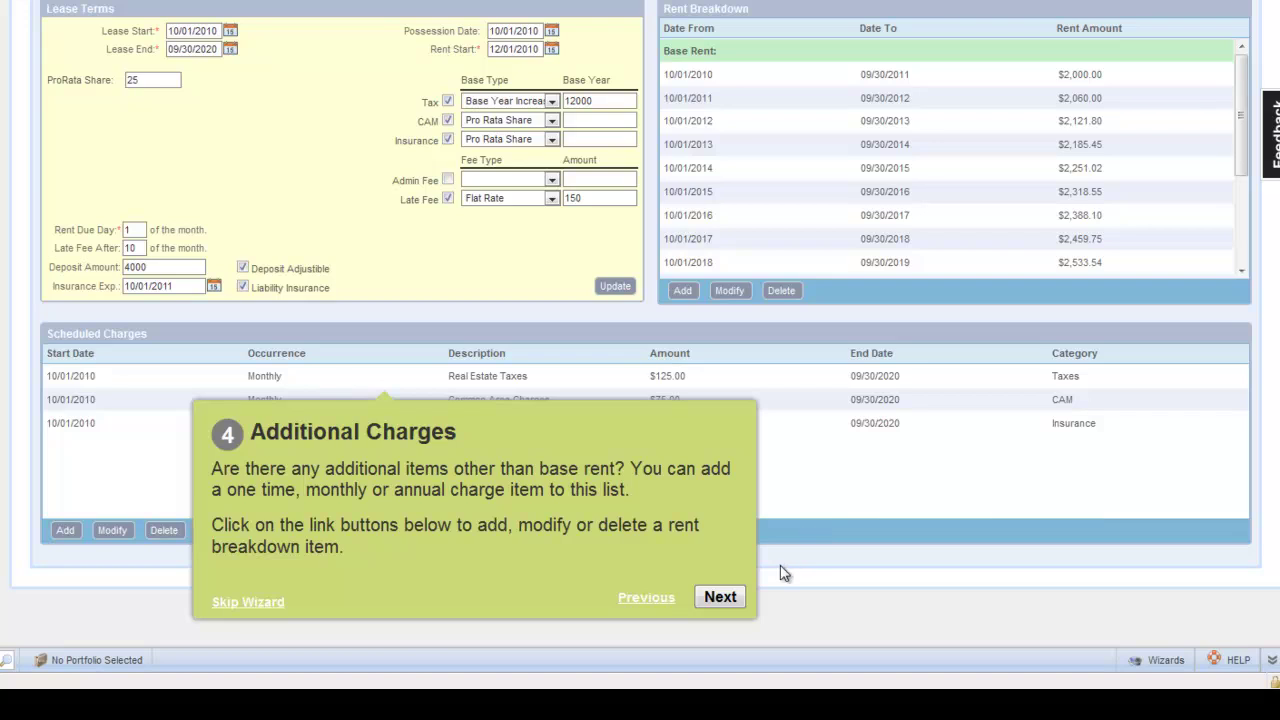
pyautogui.click(721, 598)
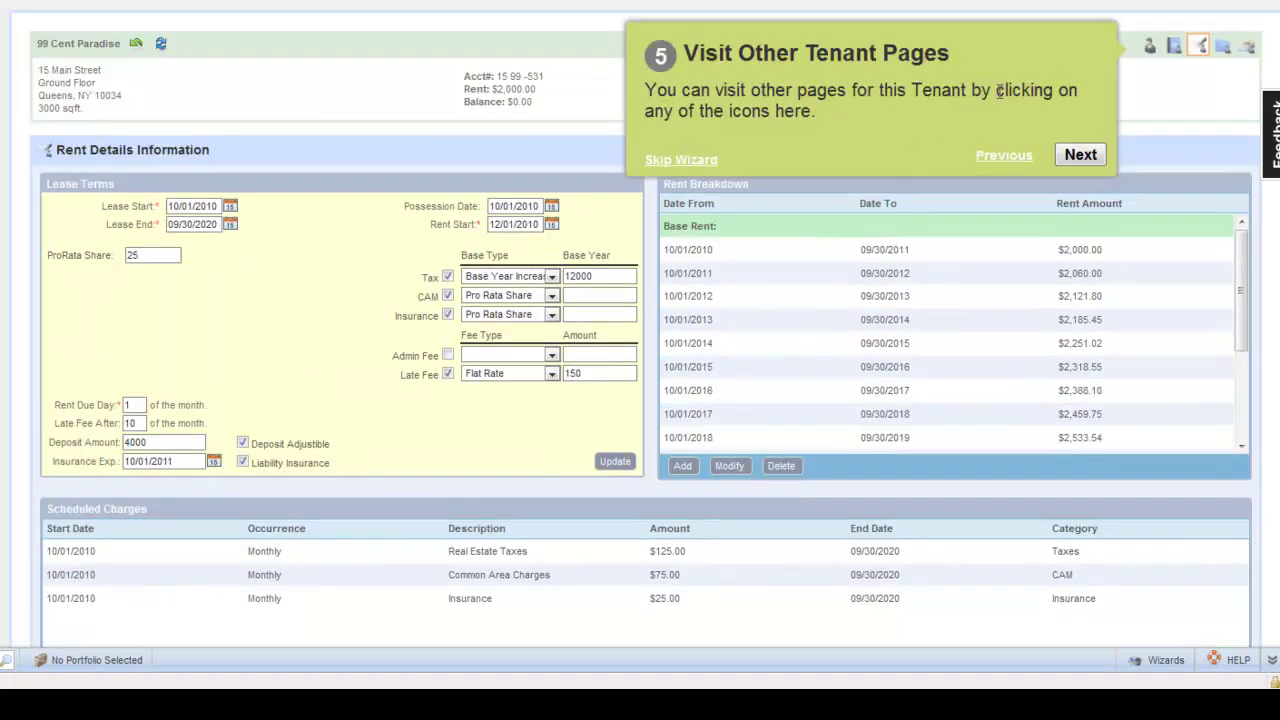
pyautogui.click(1081, 156)
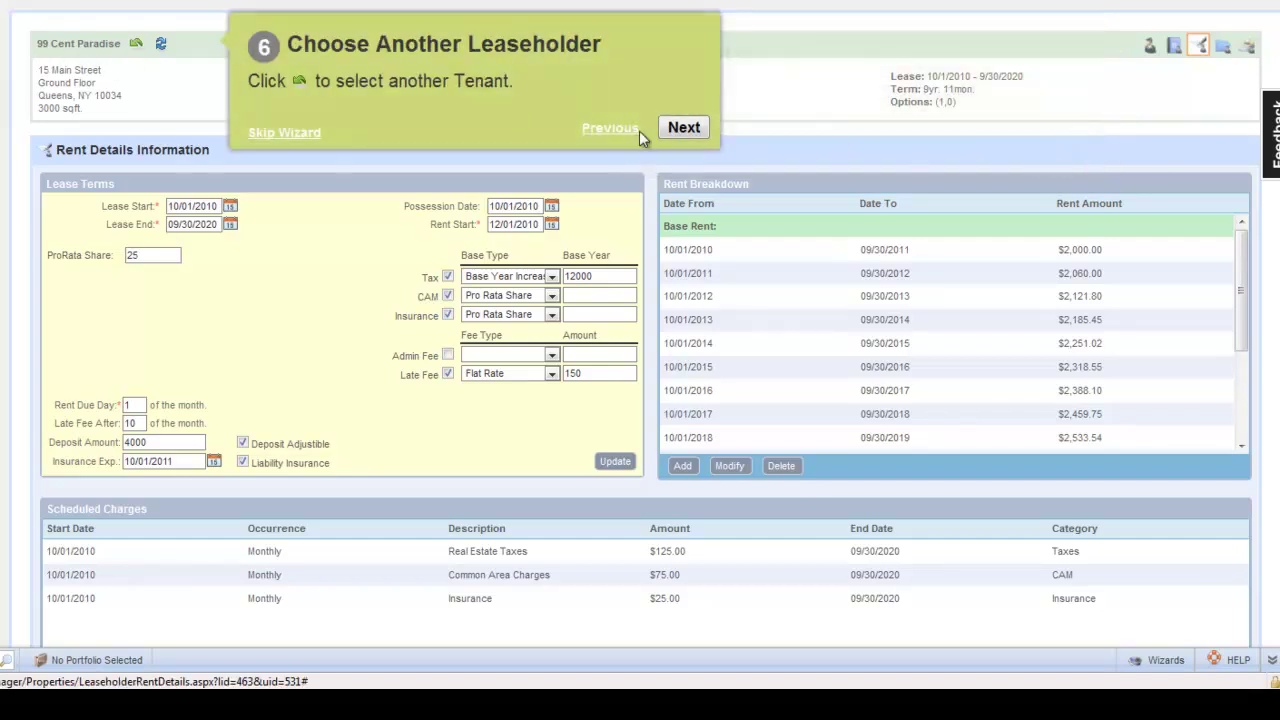
pyautogui.click(682, 128)
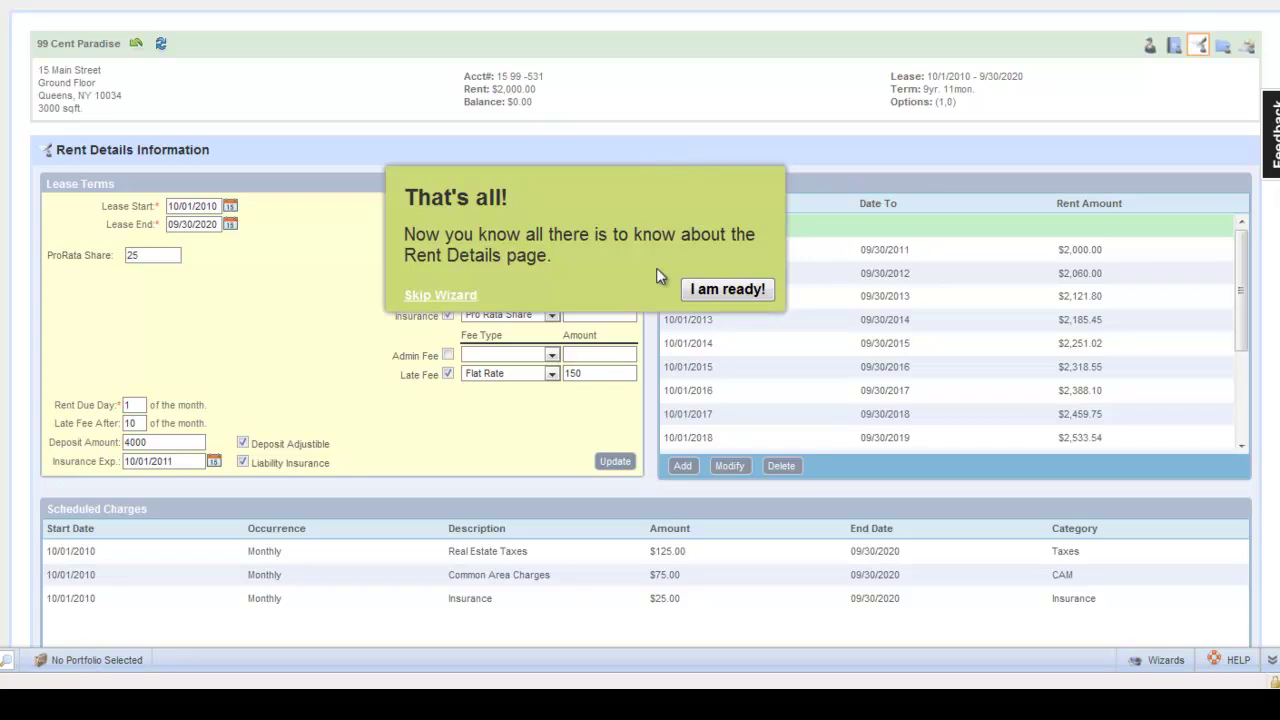
pyautogui.click(701, 292)
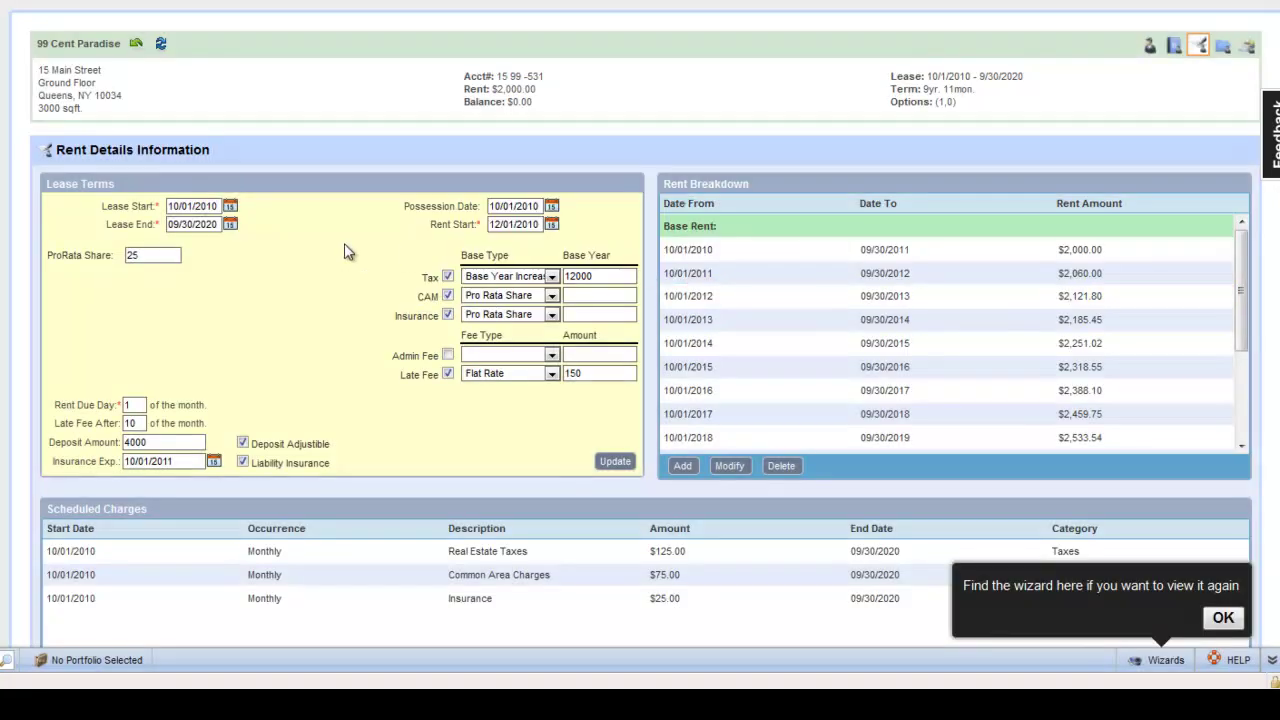
pyautogui.click(207, 208)
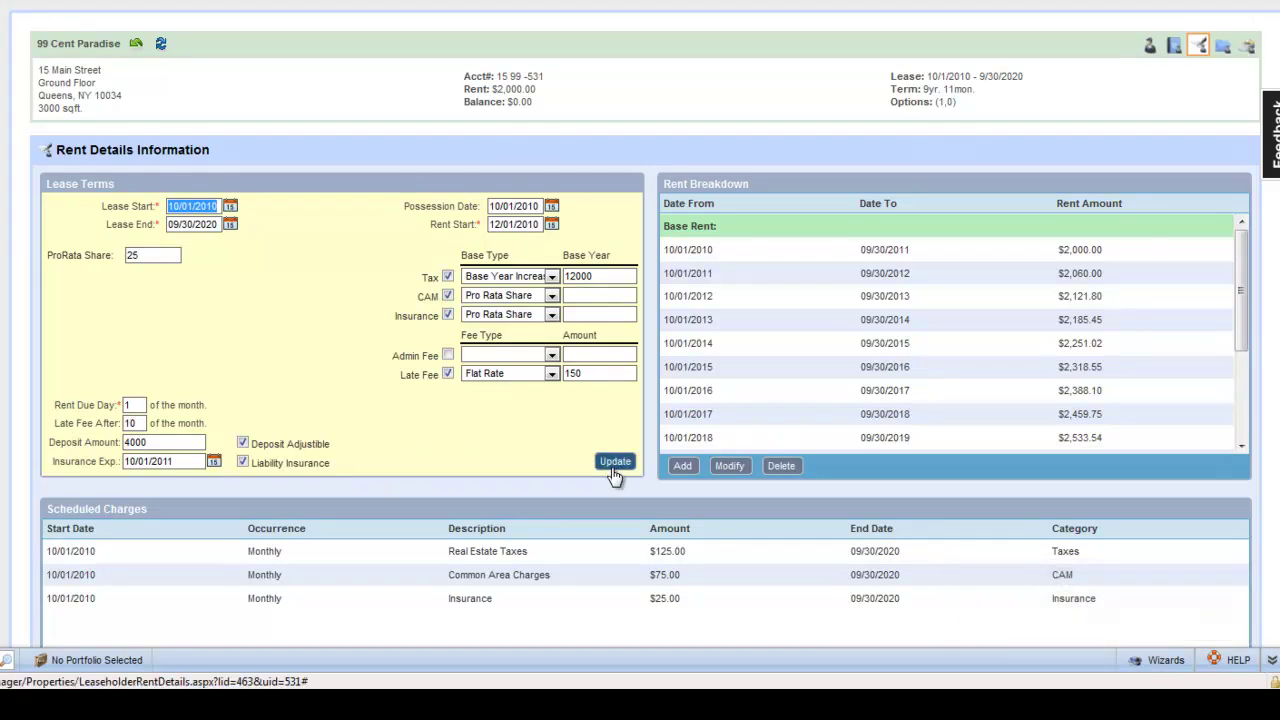
pyautogui.moveTo(1243, 310); pyautogui.dragTo(1240, 418)
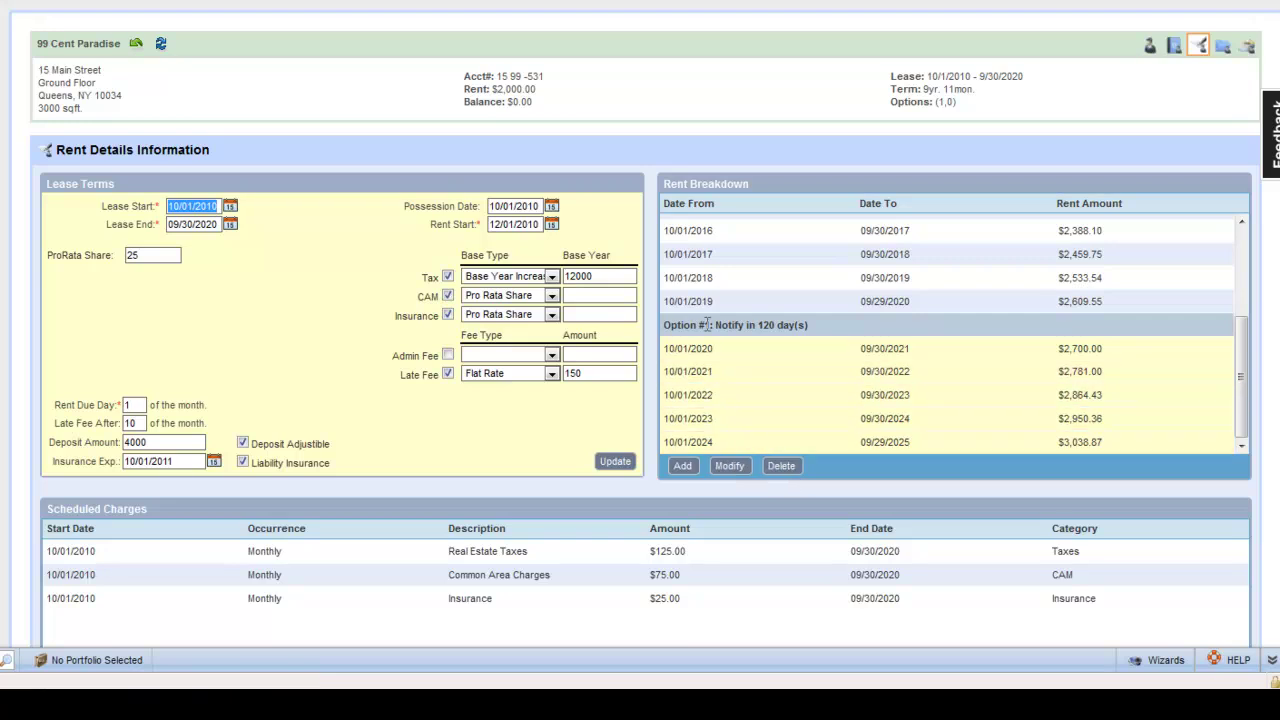
pyautogui.scroll(1, 777, 318)
pyautogui.scroll(3, 775, 318)
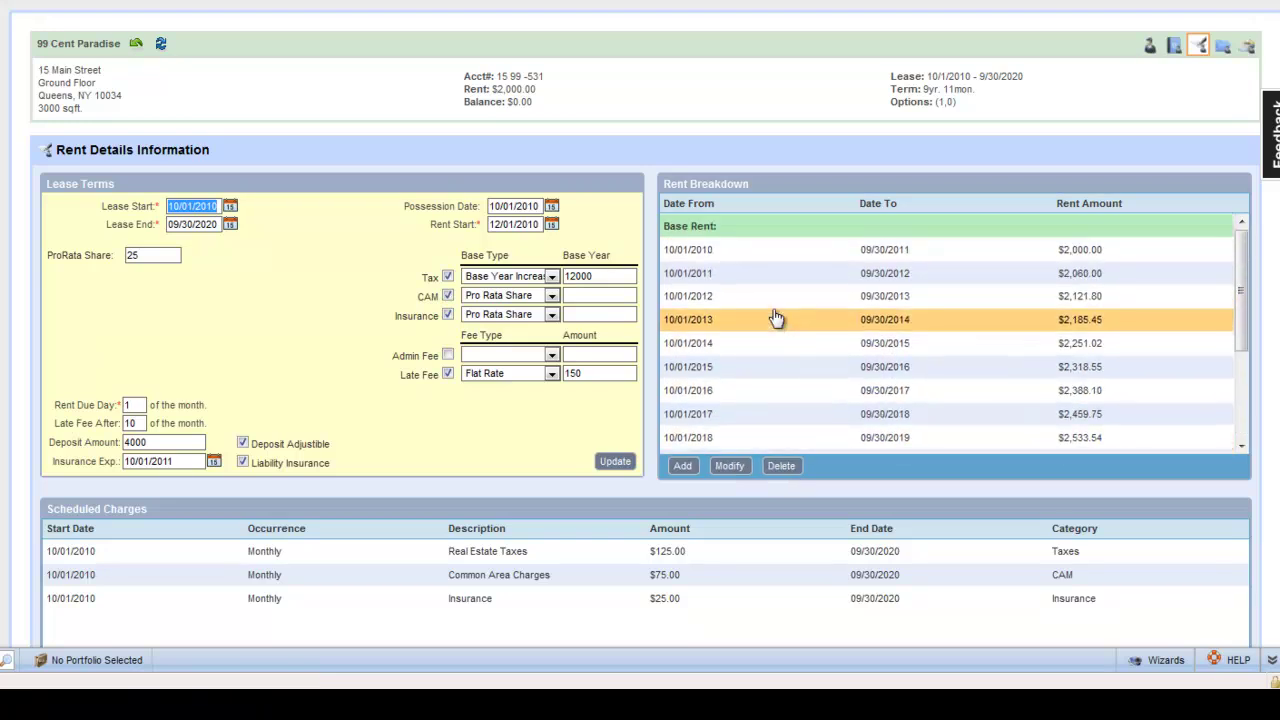
pyautogui.click(757, 251)
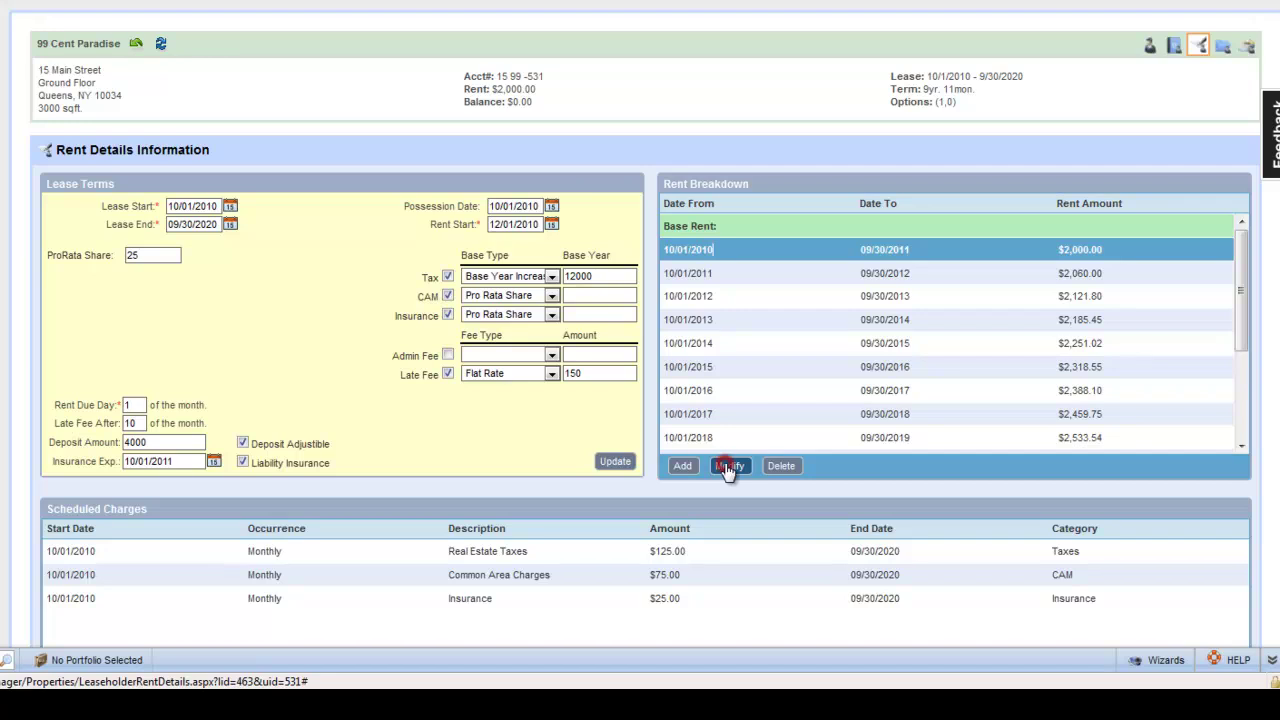
pyautogui.click(729, 467)
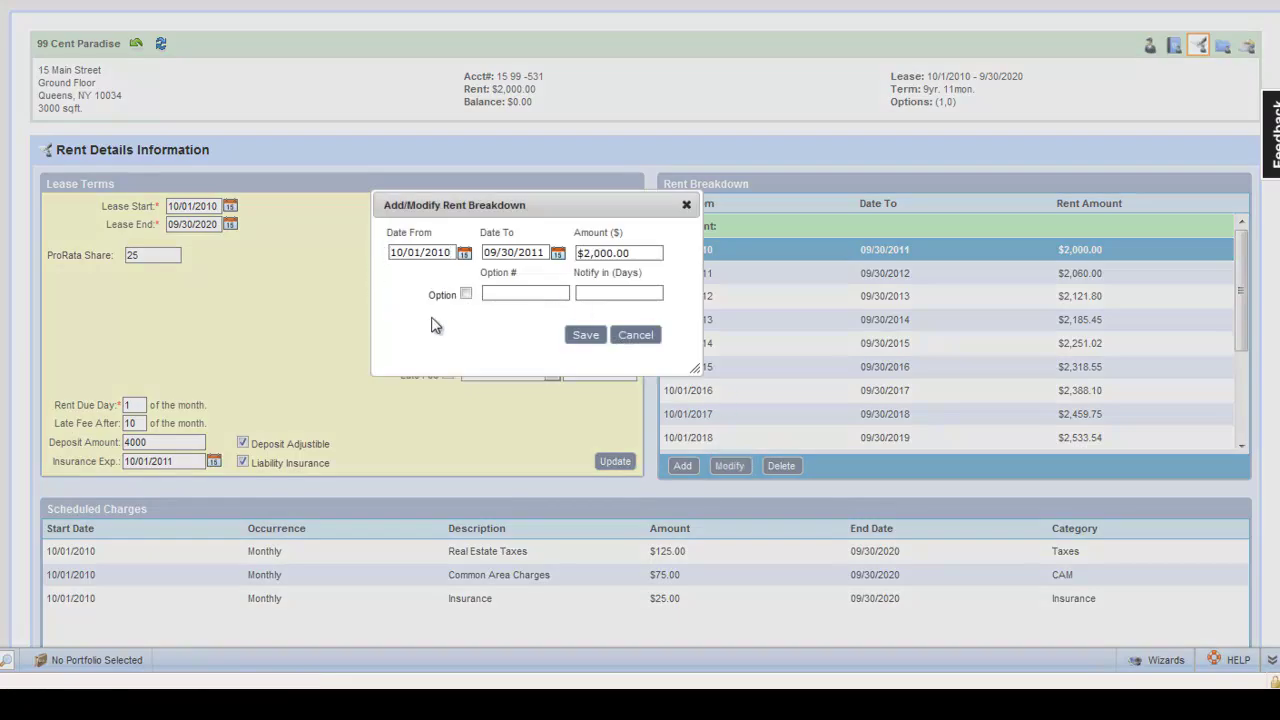
pyautogui.click(647, 343)
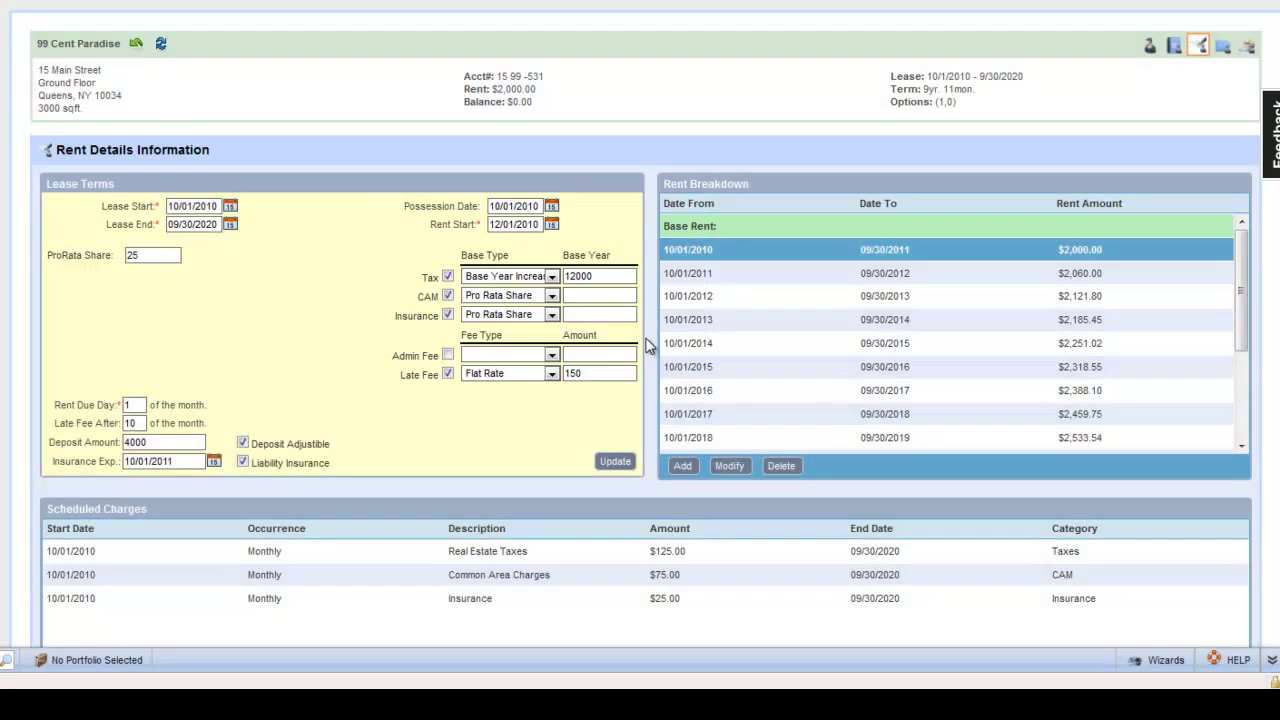
pyautogui.scroll(-3, 647, 343)
pyautogui.click(514, 374)
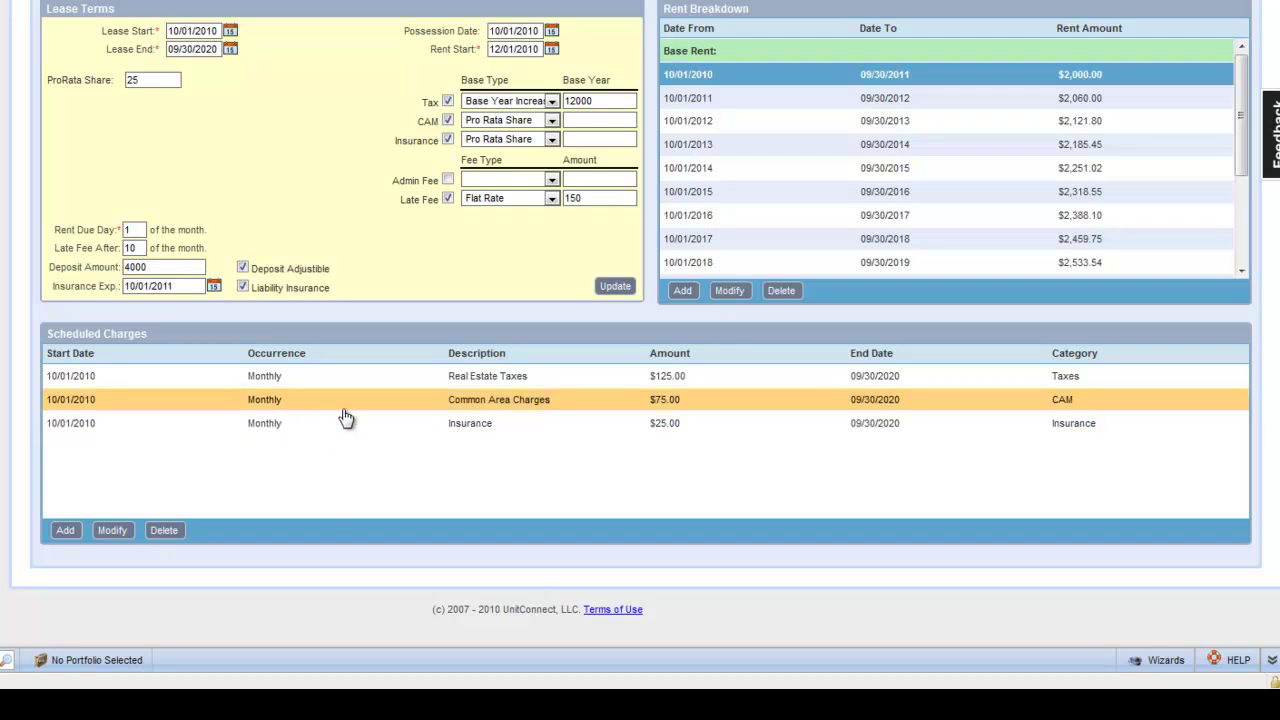
pyautogui.scroll(3, 440, 300)
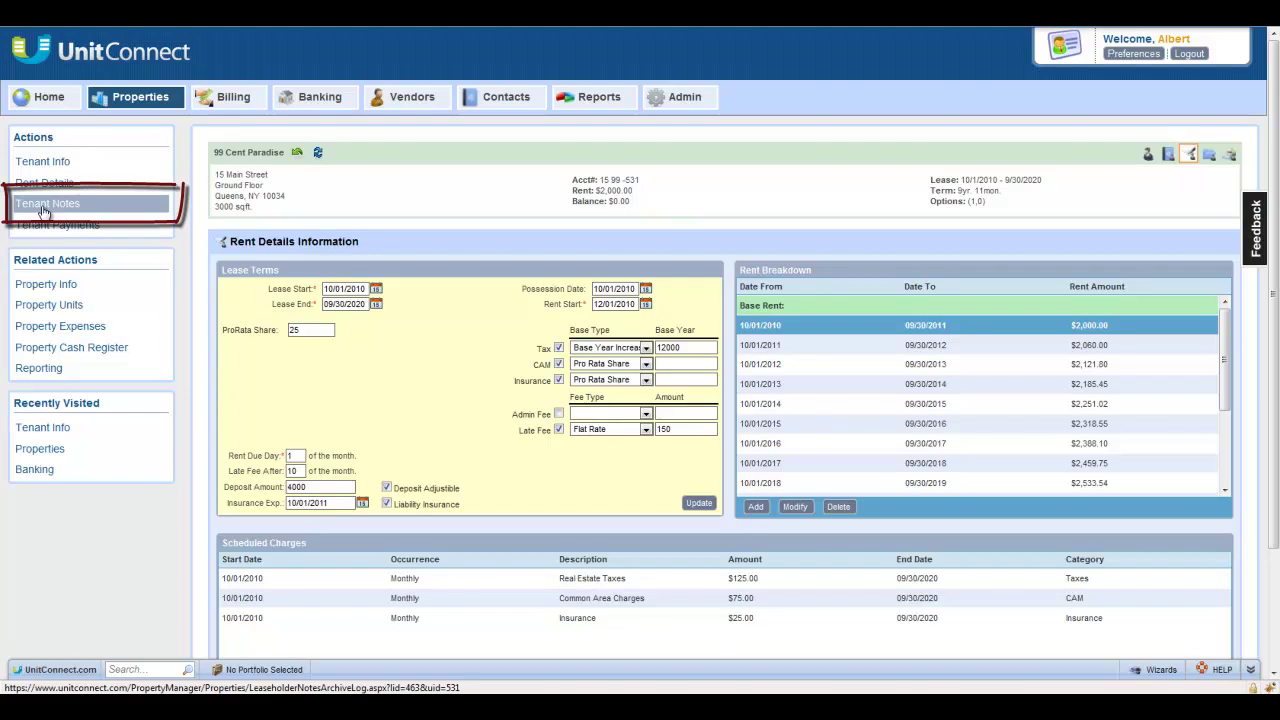
# Step: Go to the tenant's Notes page, complete its tour, and dismiss the reopening tip
pyautogui.click(24, 206)
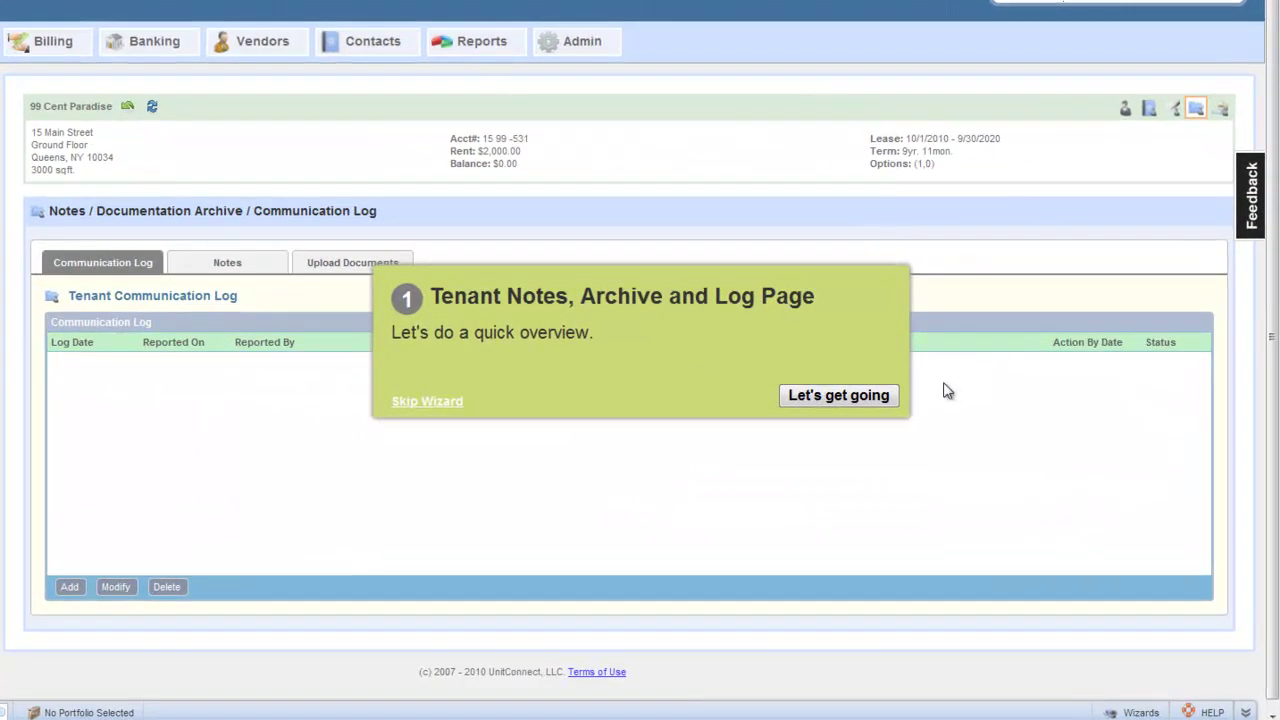
pyautogui.click(826, 397)
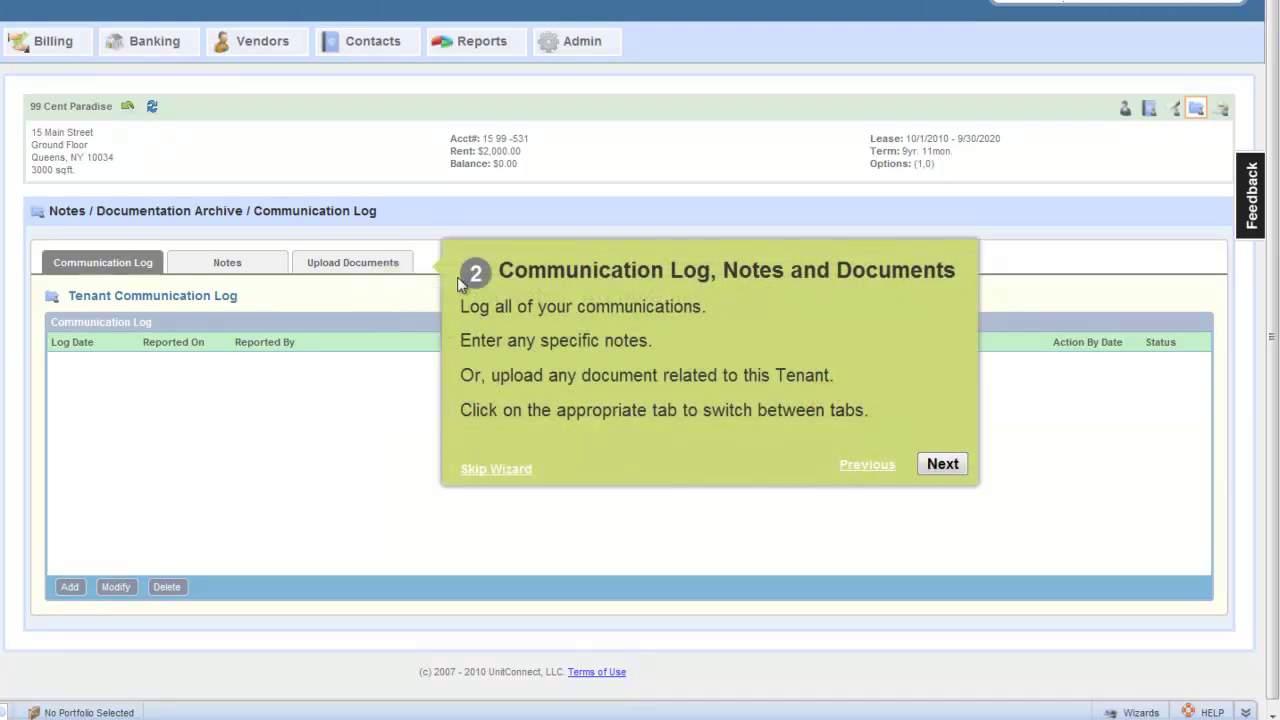
pyautogui.click(946, 465)
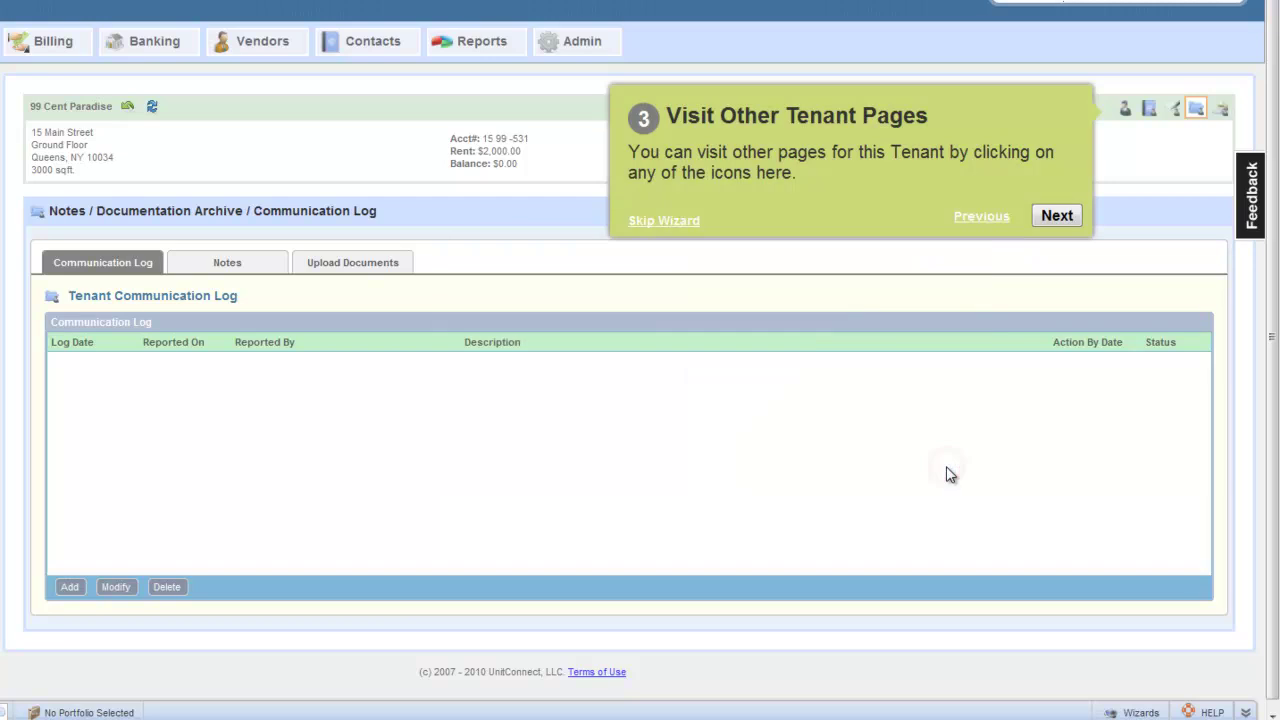
pyautogui.click(1061, 214)
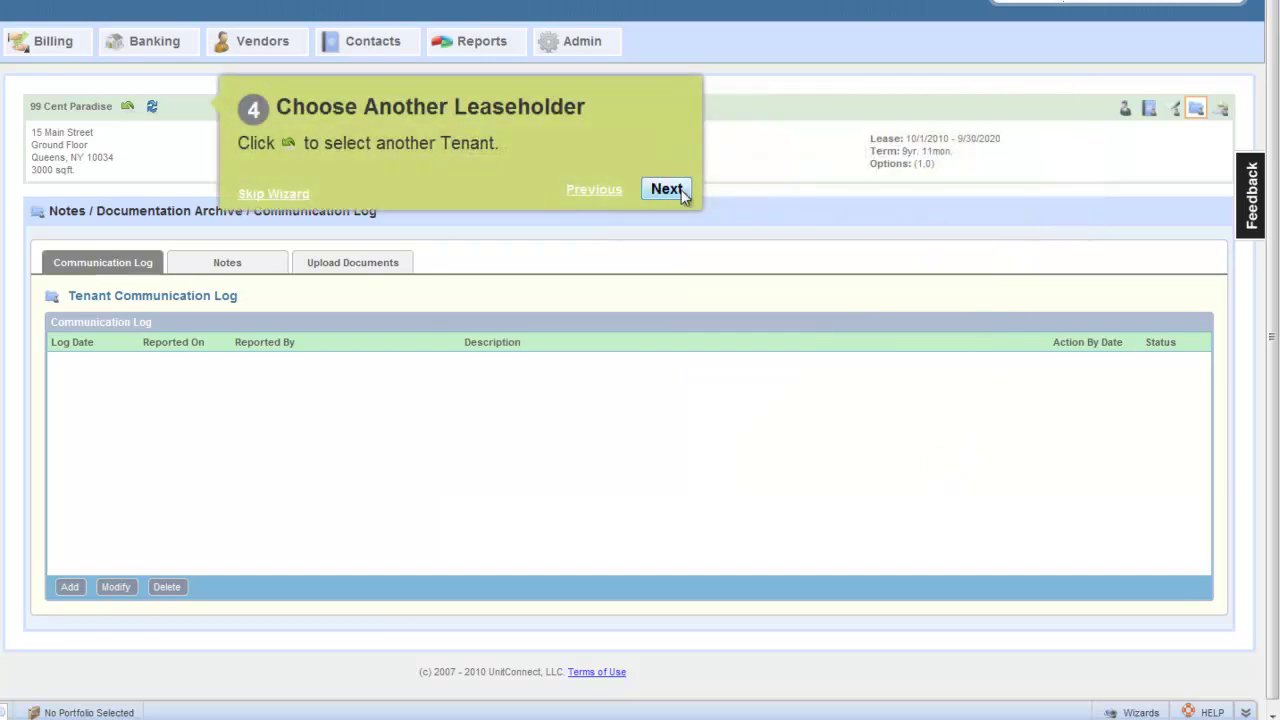
pyautogui.click(676, 190)
pyautogui.click(705, 366)
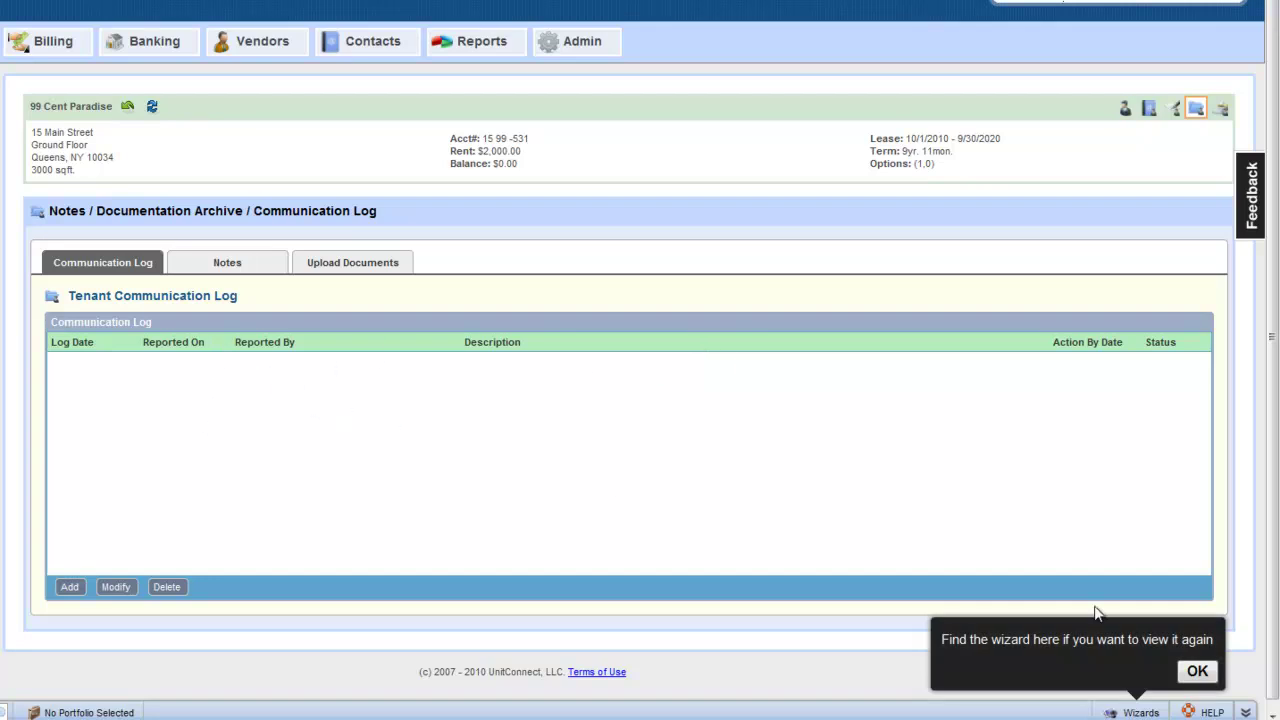
pyautogui.click(1196, 672)
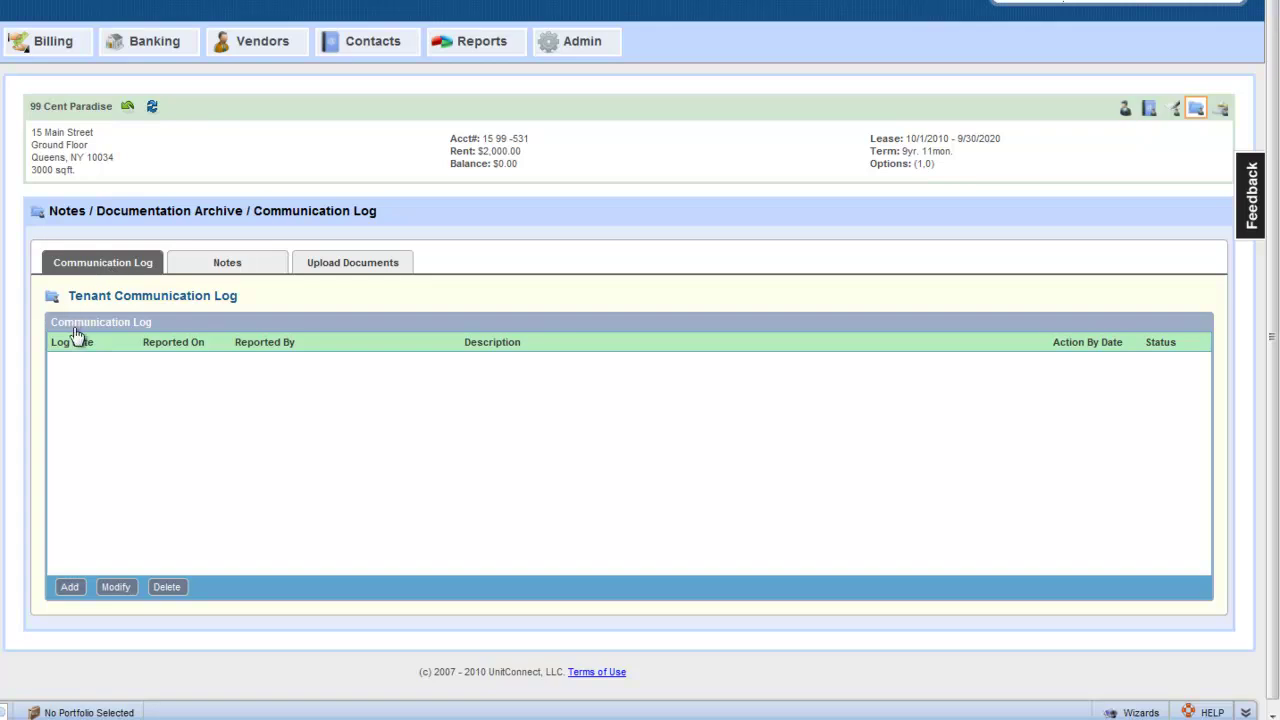
# Step: Add a Pending log entry dated 10/13/2010, due 11/01/2010, with comment 'Working on It.'
pyautogui.click(69, 588)
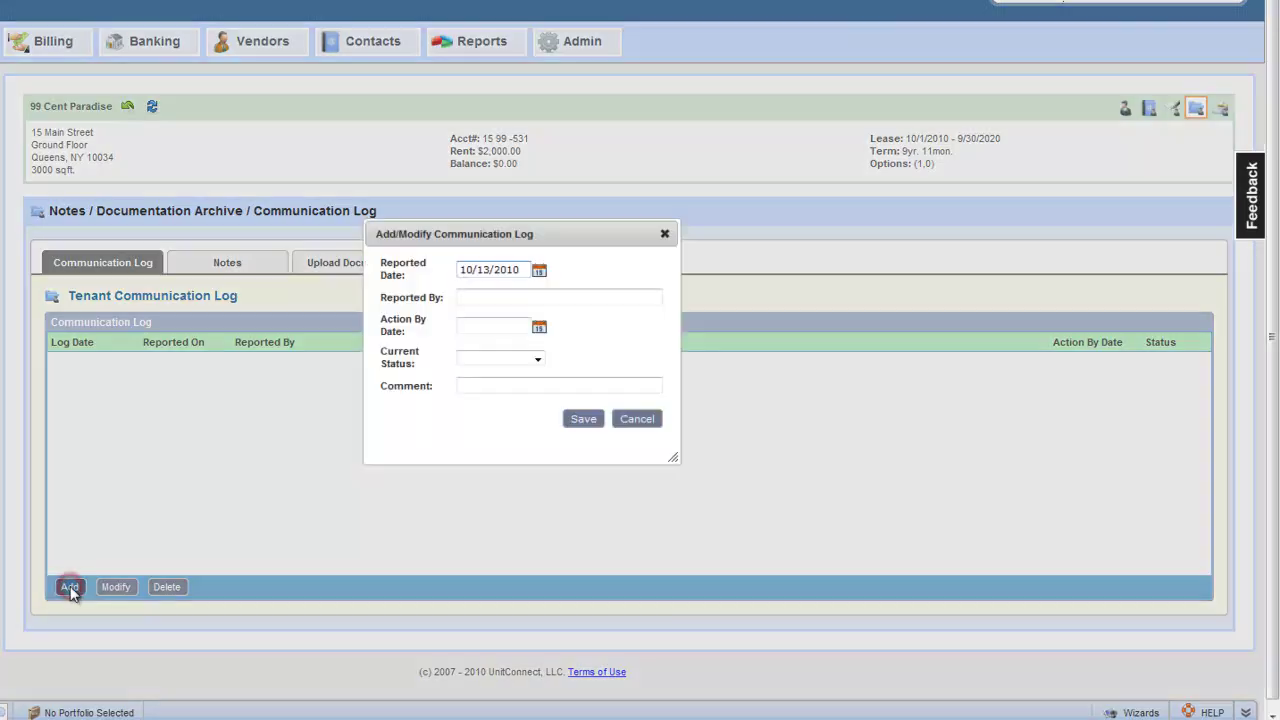
pyautogui.click(503, 294)
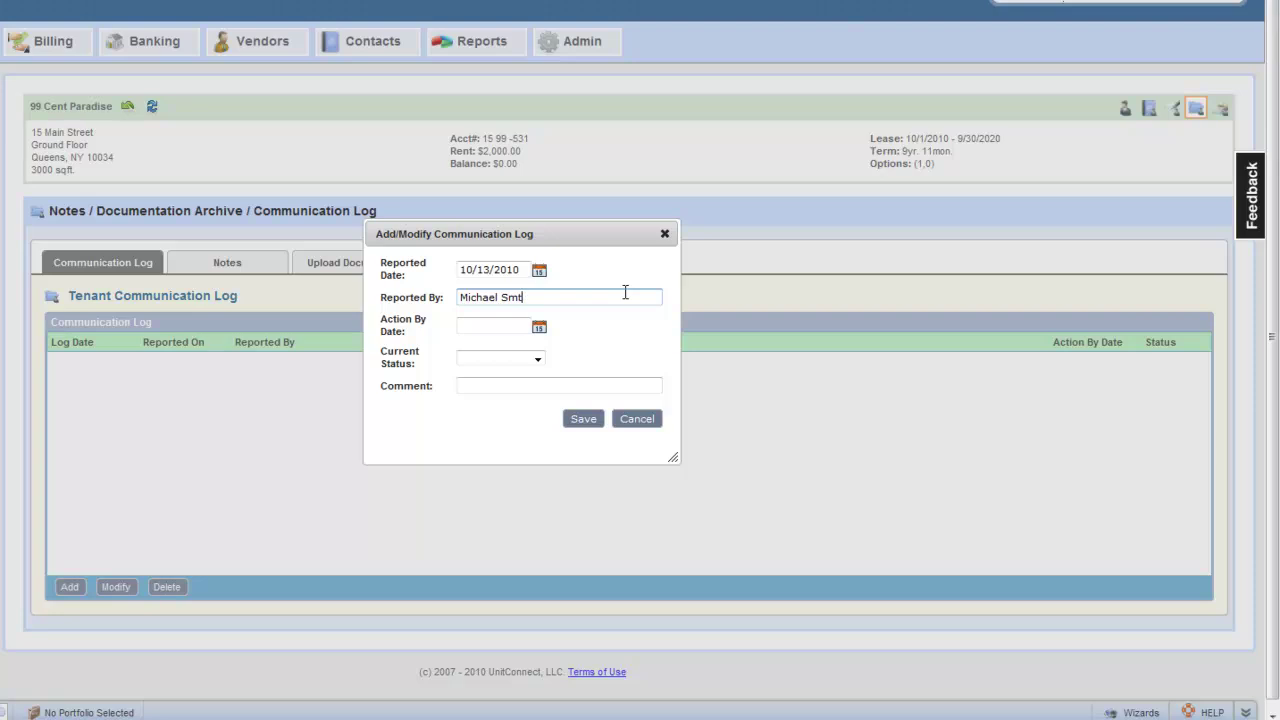
pyautogui.press('Tab')
pyautogui.click(533, 358)
pyautogui.click(506, 383)
pyautogui.click(504, 385)
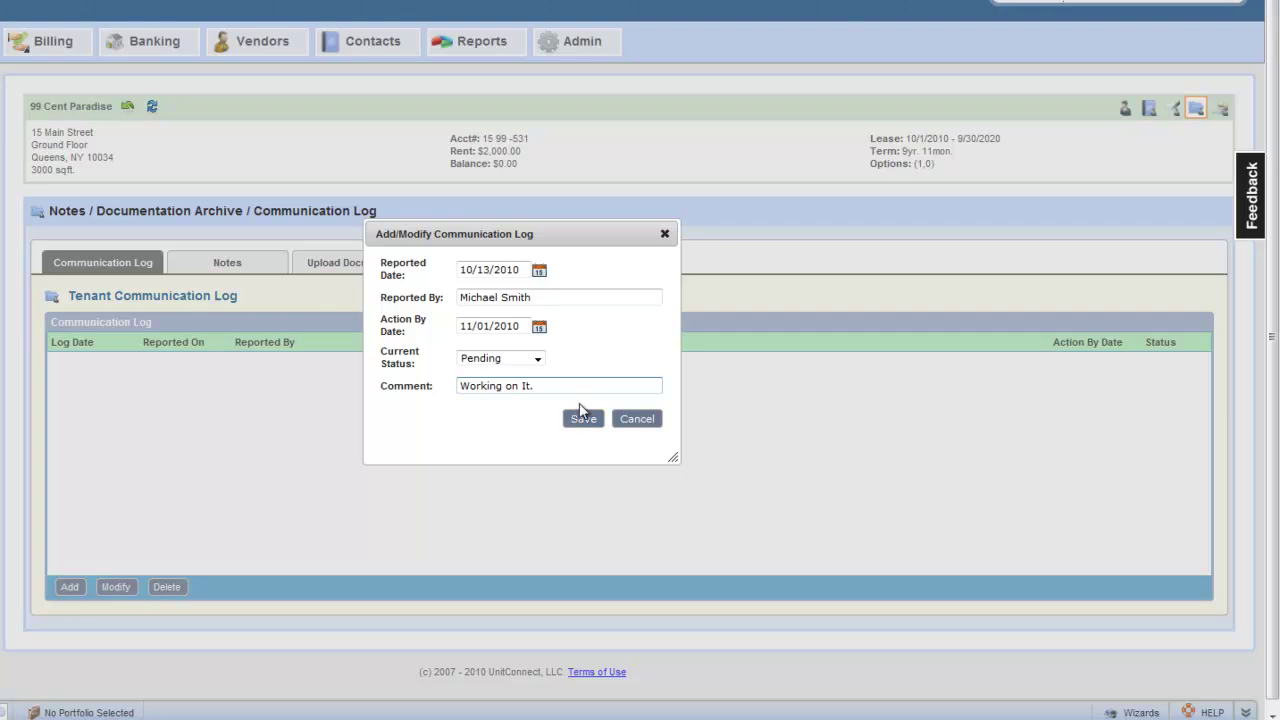
pyautogui.click(585, 424)
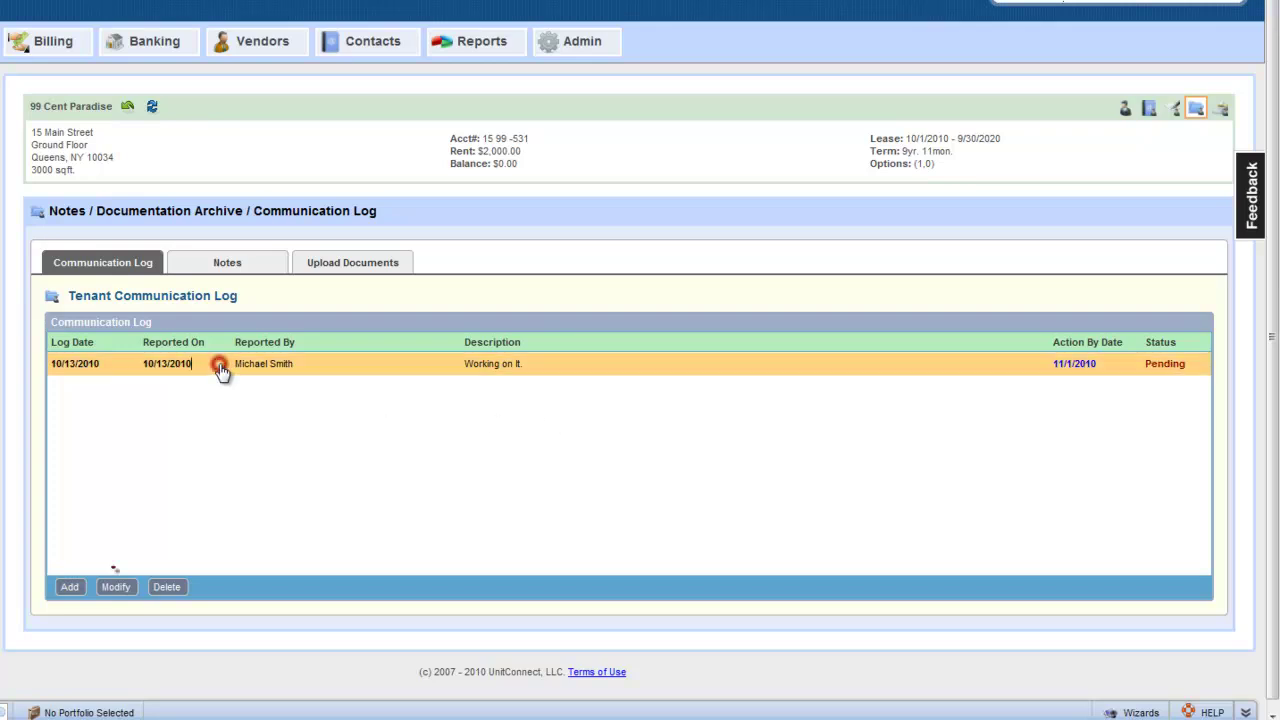
pyautogui.click(220, 370)
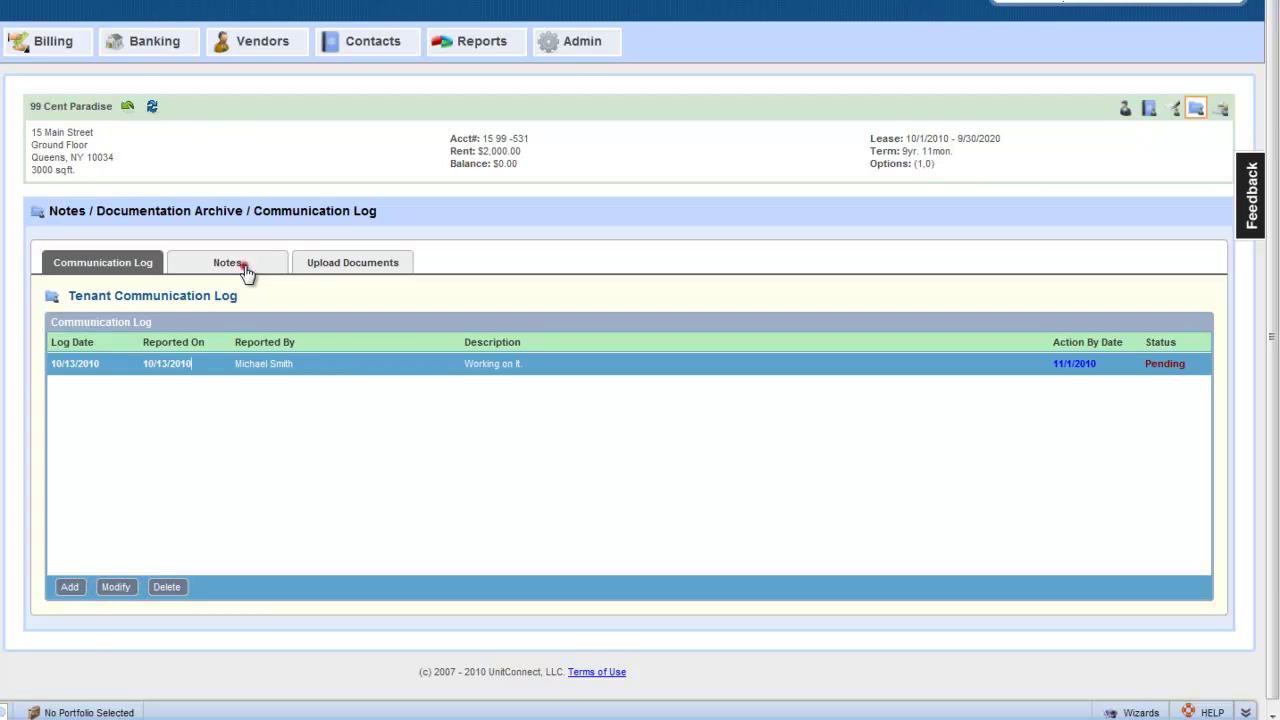
# Step: Enter 'my notes' in the Tenant Notes box and save it
pyautogui.click(246, 270)
pyautogui.click(143, 340)
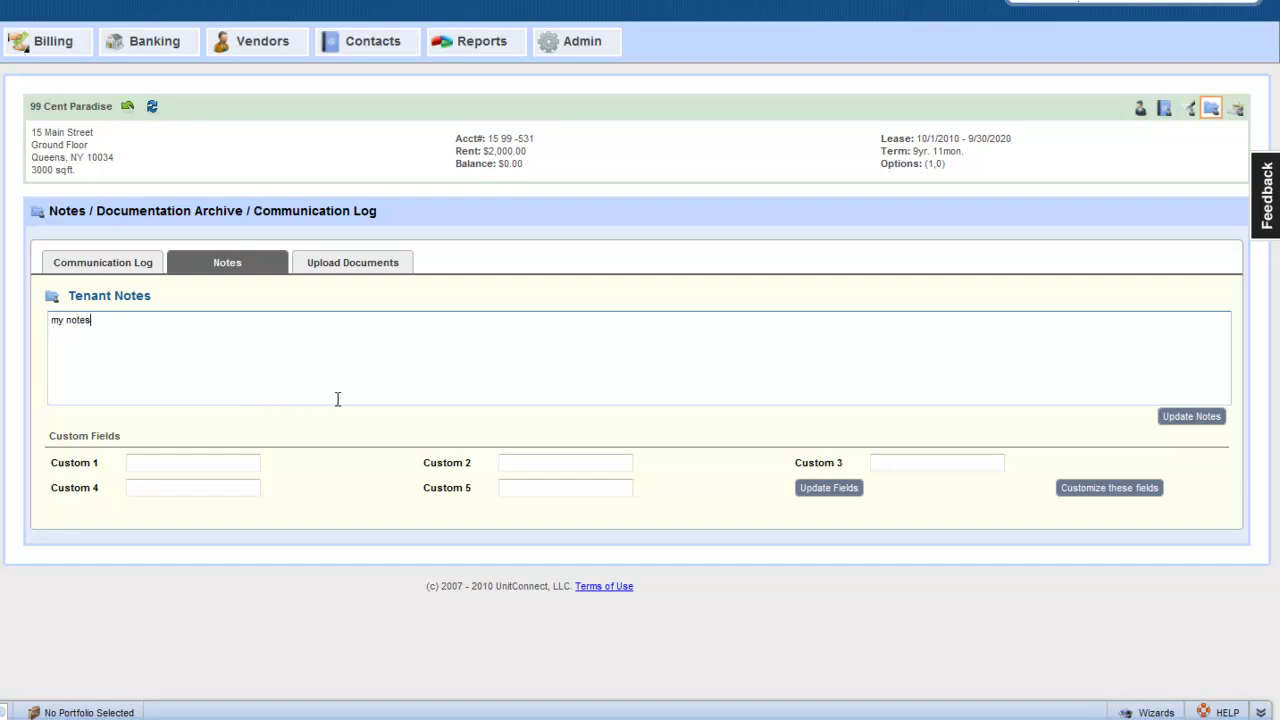
pyautogui.click(1212, 420)
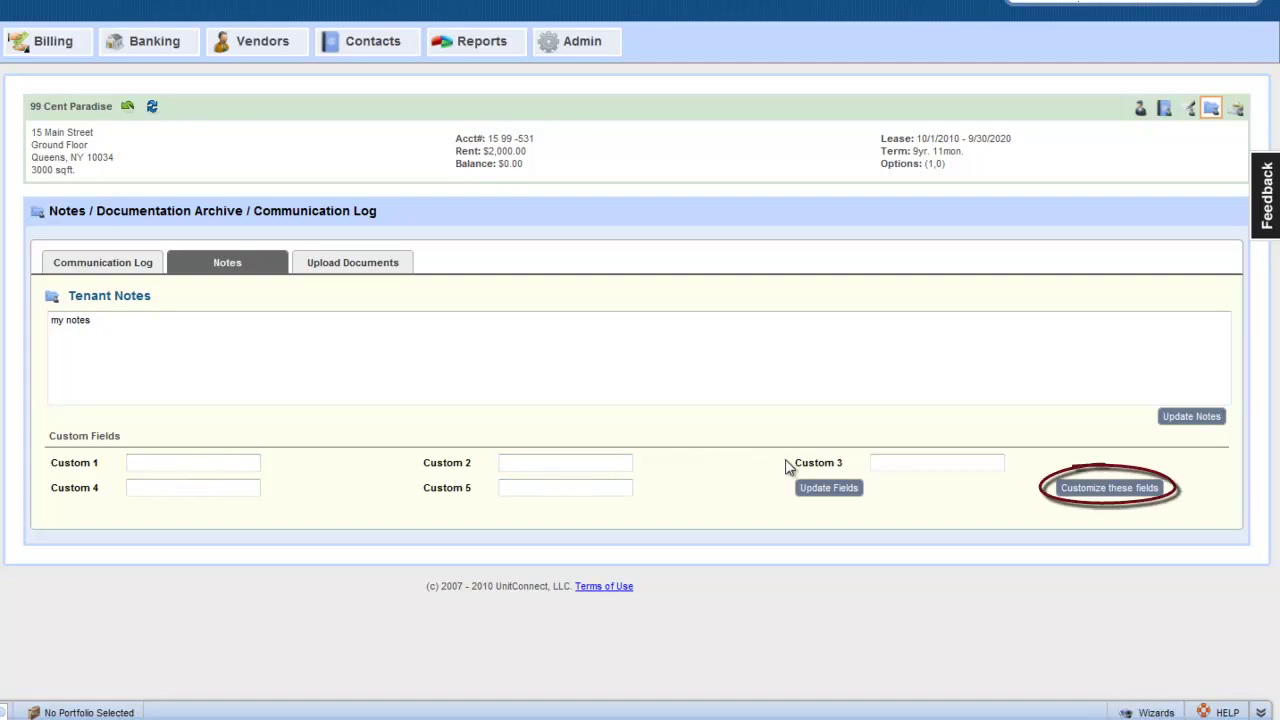
# Step: Rename custom fields 1 and 2 to Pets and Wife's Name
pyautogui.click(1122, 497)
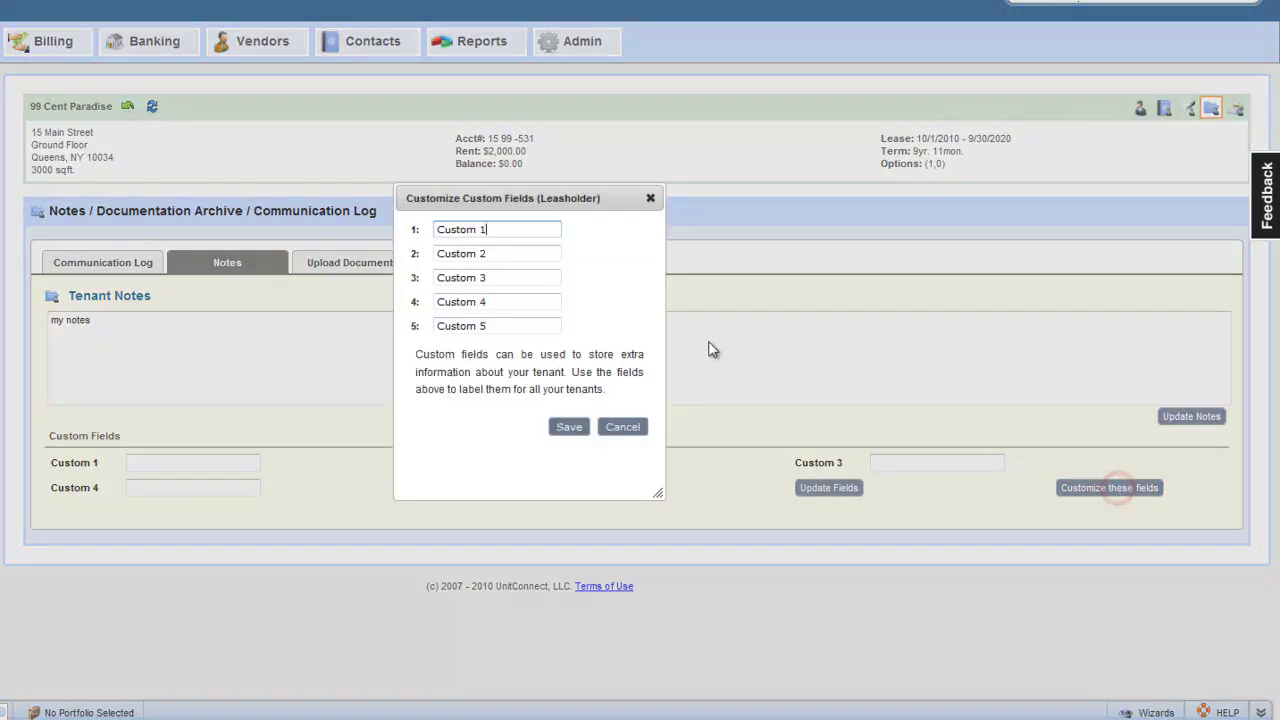
pyautogui.moveTo(517, 229); pyautogui.dragTo(399, 213)
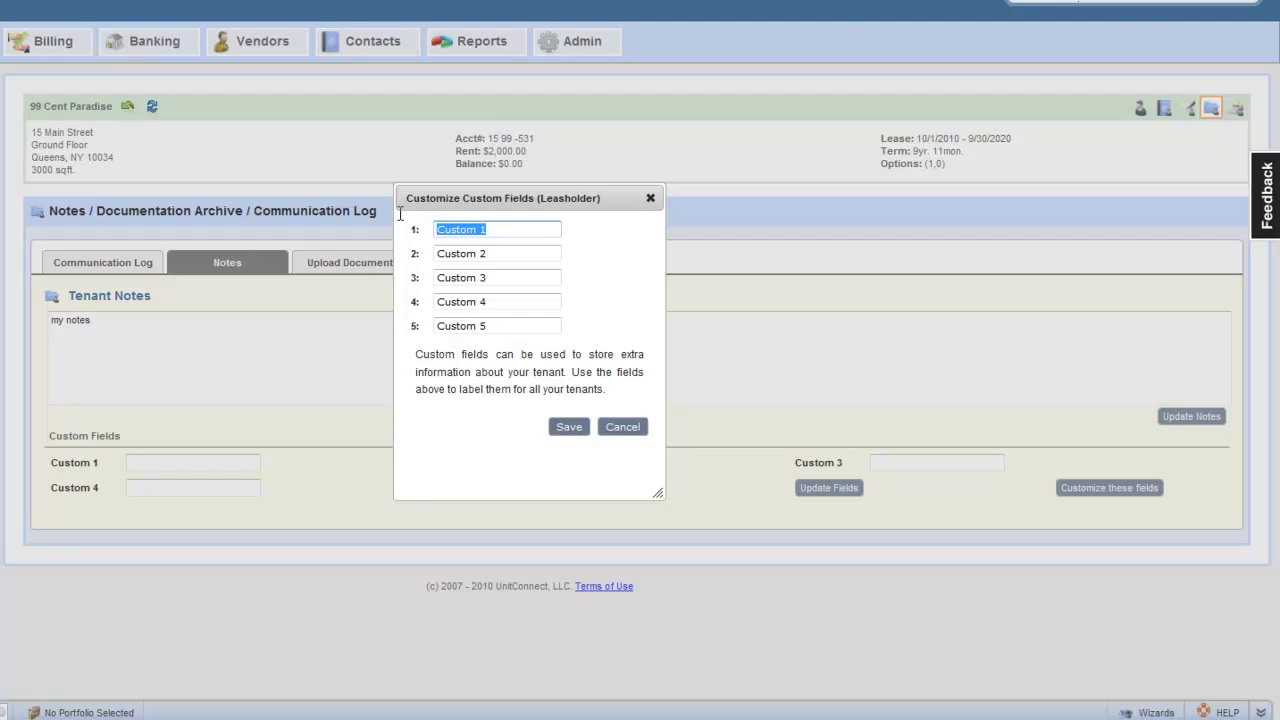
pyautogui.write('Pets')
pyautogui.click(504, 254)
pyautogui.write("Wife's Name")
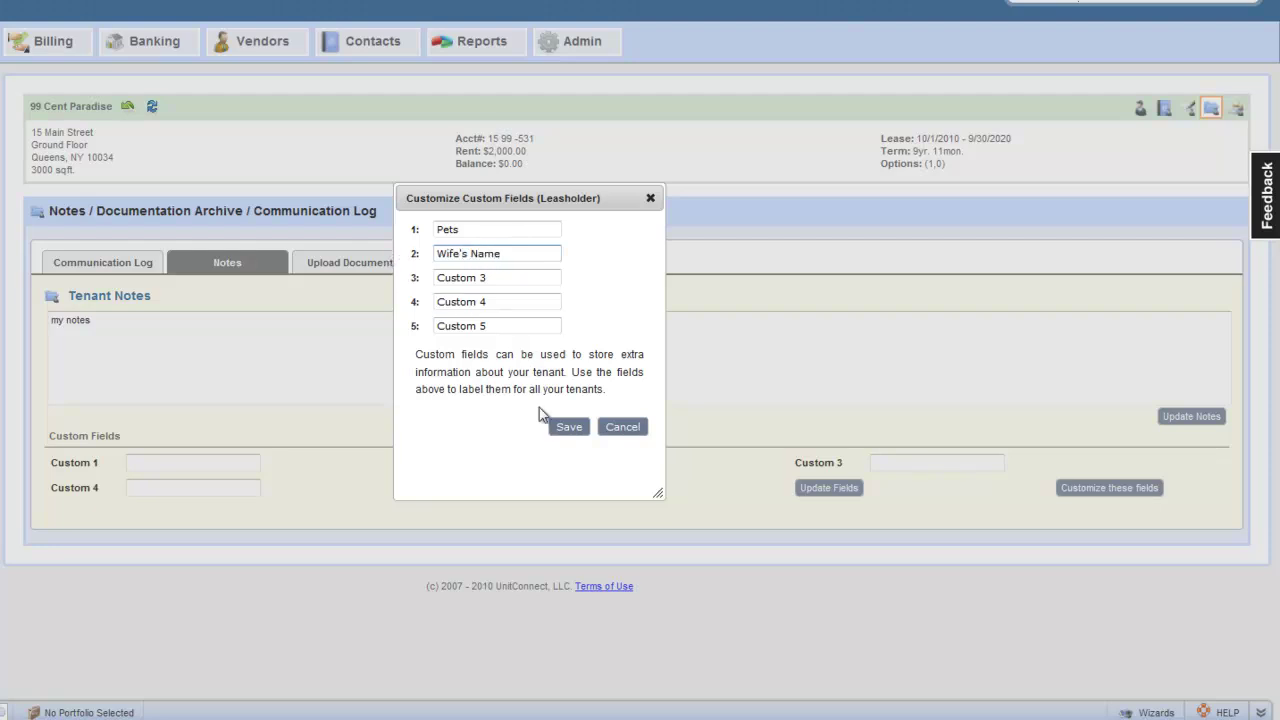
pyautogui.click(562, 433)
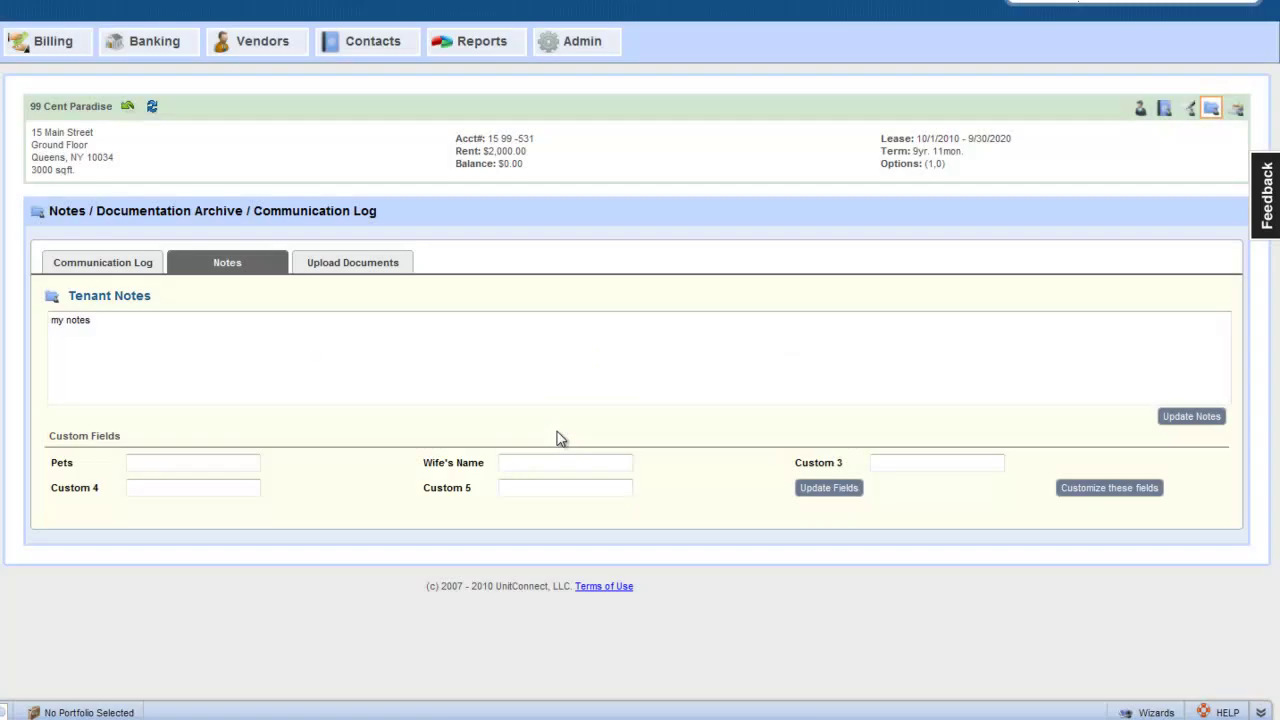
# Step: Set Pets to '3 dogs', fill in the wife's name, and save the fields
pyautogui.click(221, 462)
pyautogui.write('3 dogs')
pyautogui.click(517, 462)
pyautogui.write('Maria')
pyautogui.click(836, 492)
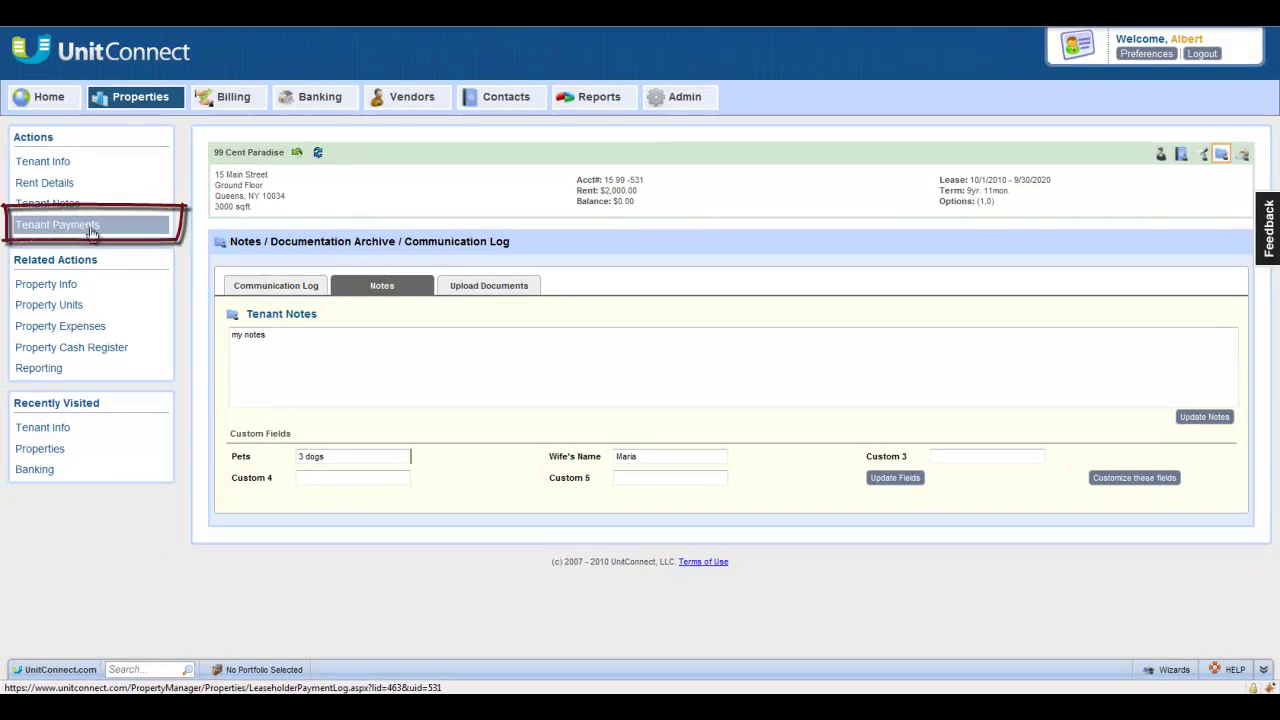
# Step: Open 99 Cent Paradise's Tenant Payments page and finish its walkthrough tour
pyautogui.click(90, 228)
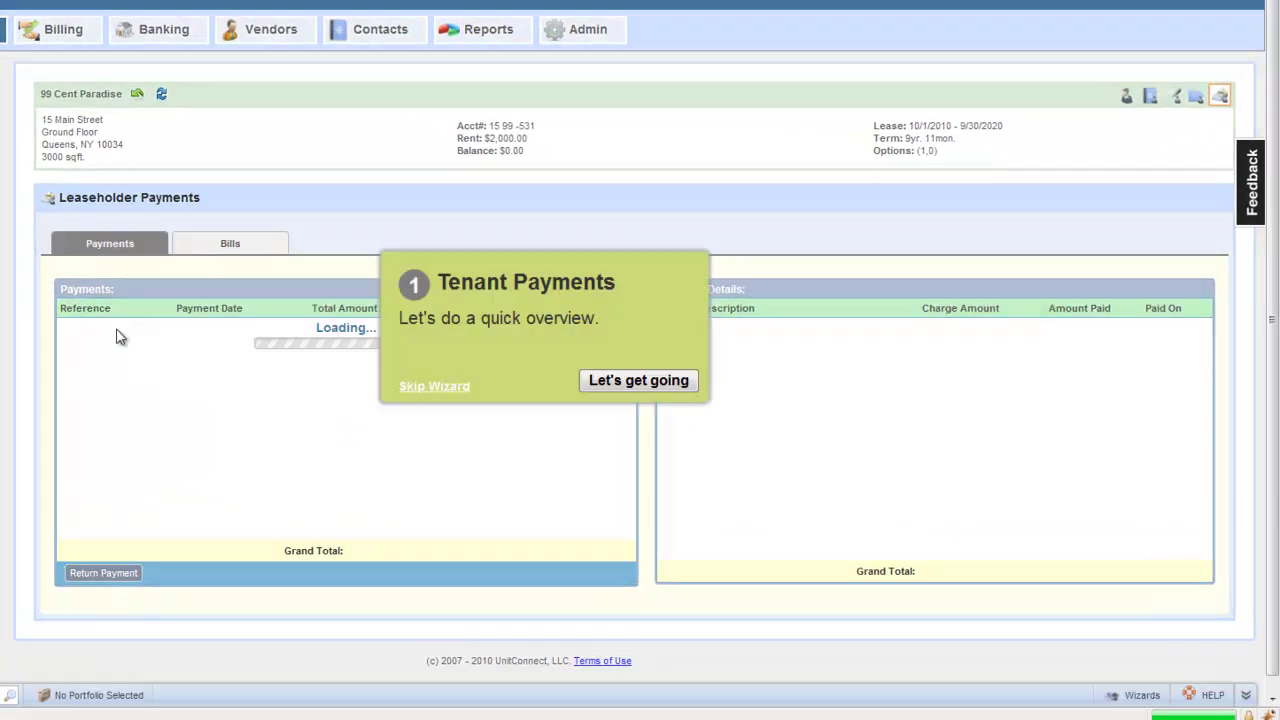
pyautogui.click(660, 384)
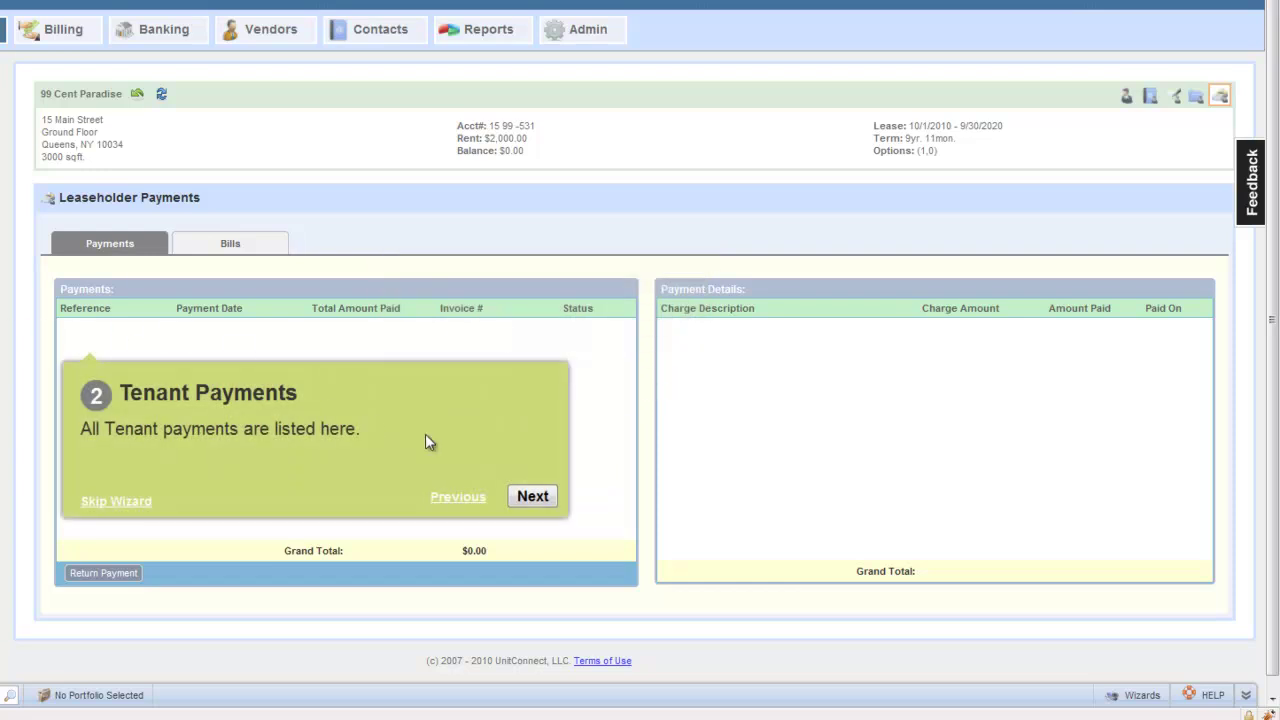
pyautogui.click(549, 496)
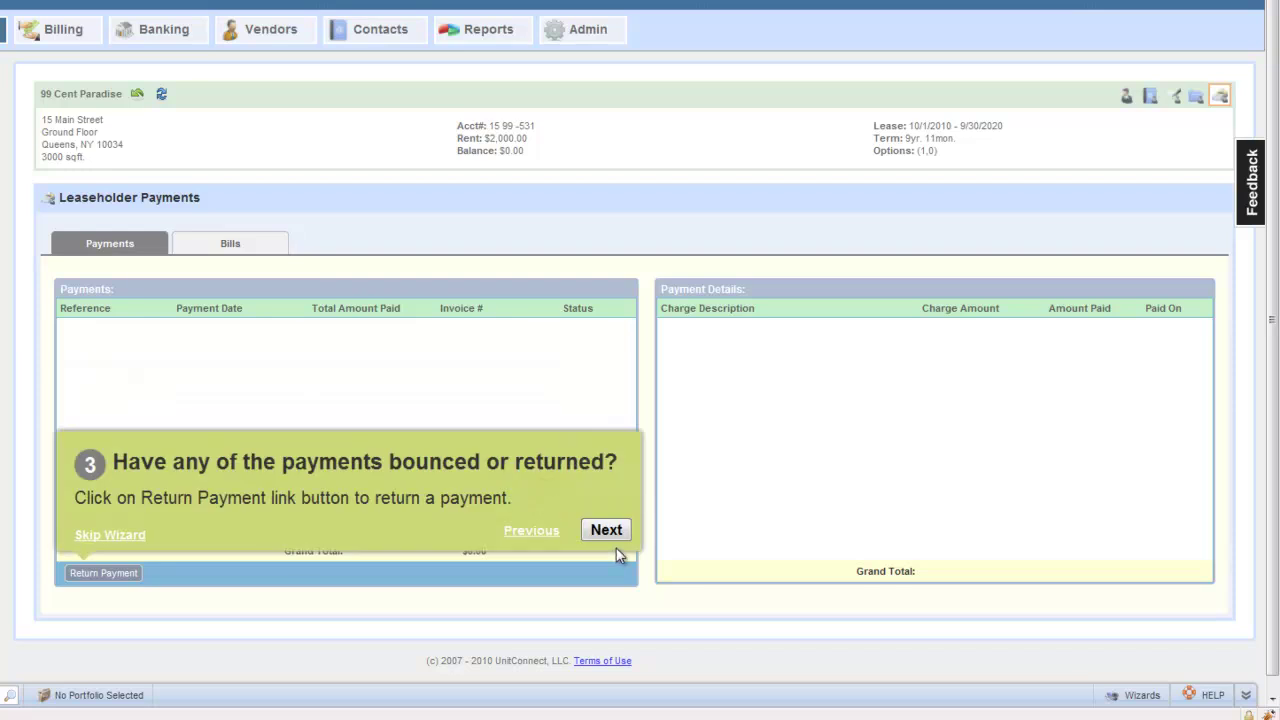
pyautogui.click(606, 530)
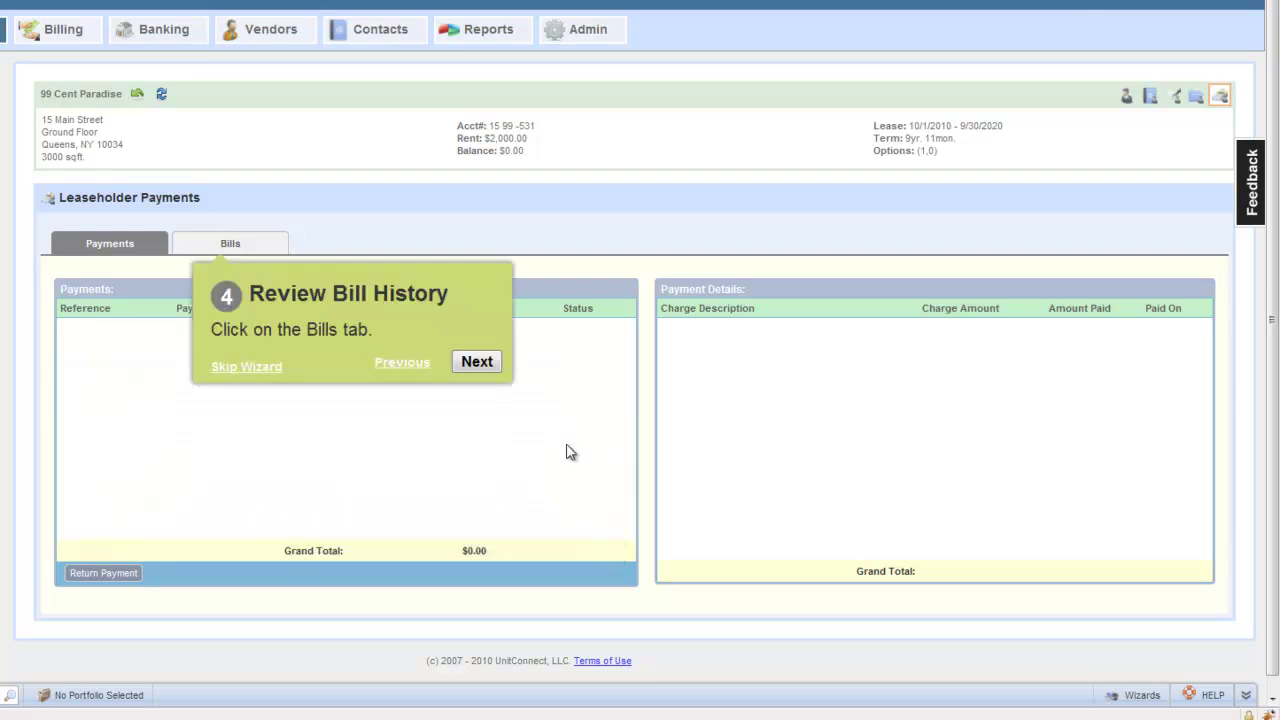
pyautogui.click(478, 362)
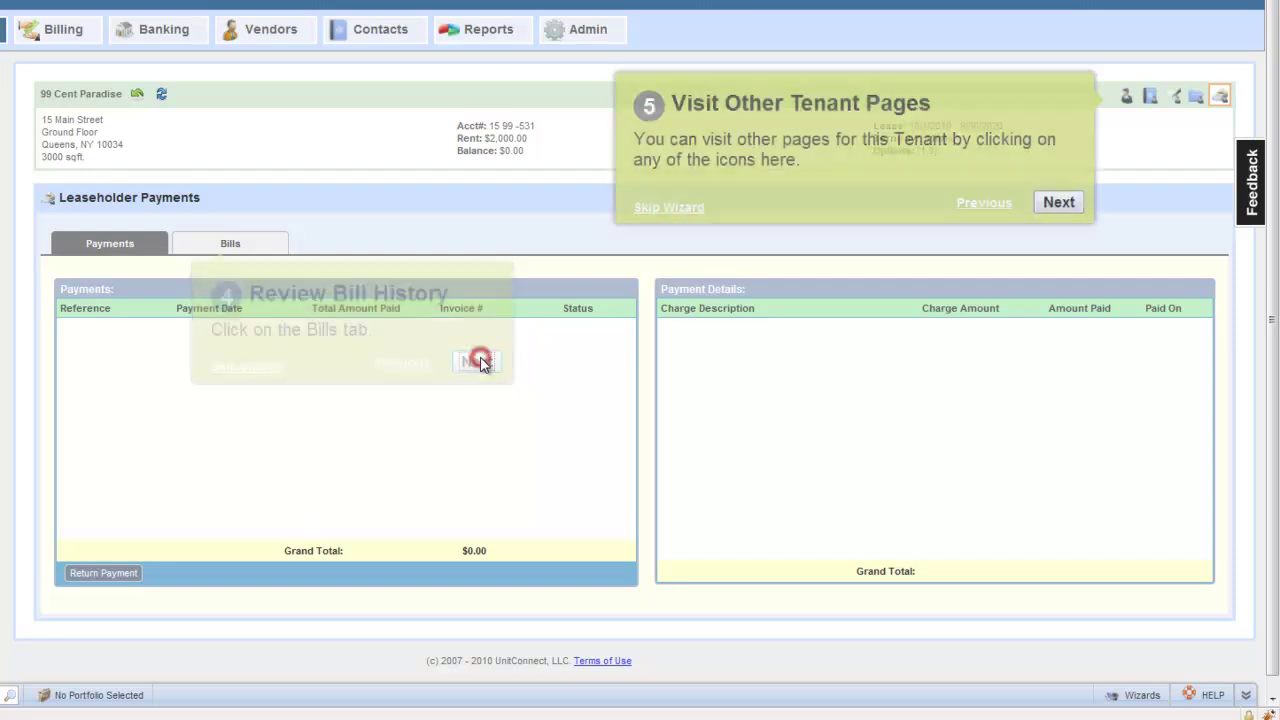
pyautogui.click(1059, 203)
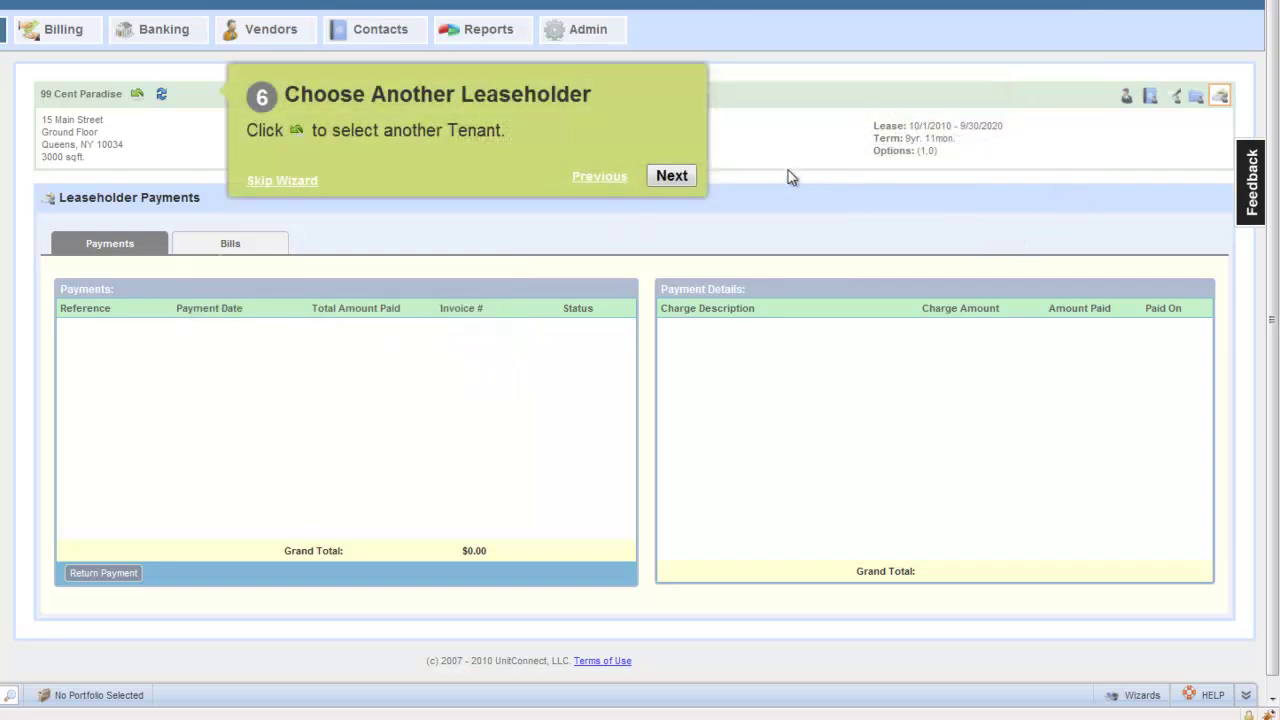
pyautogui.click(674, 176)
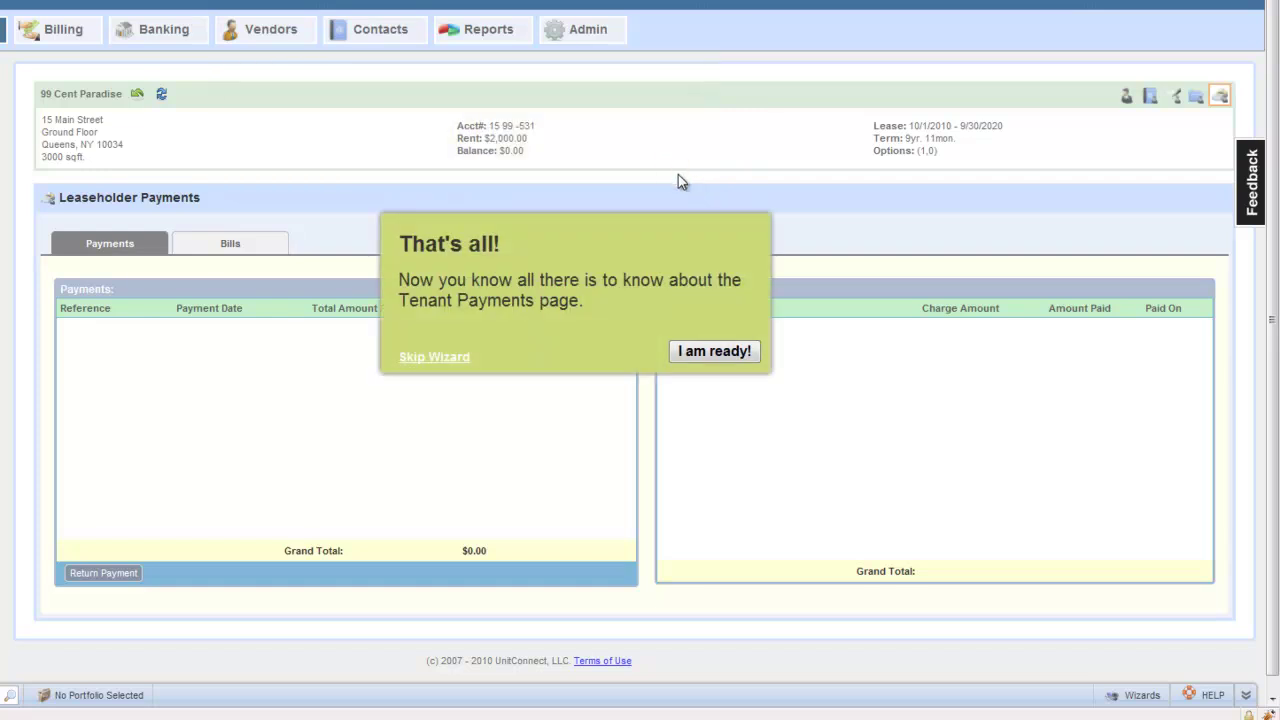
pyautogui.click(680, 354)
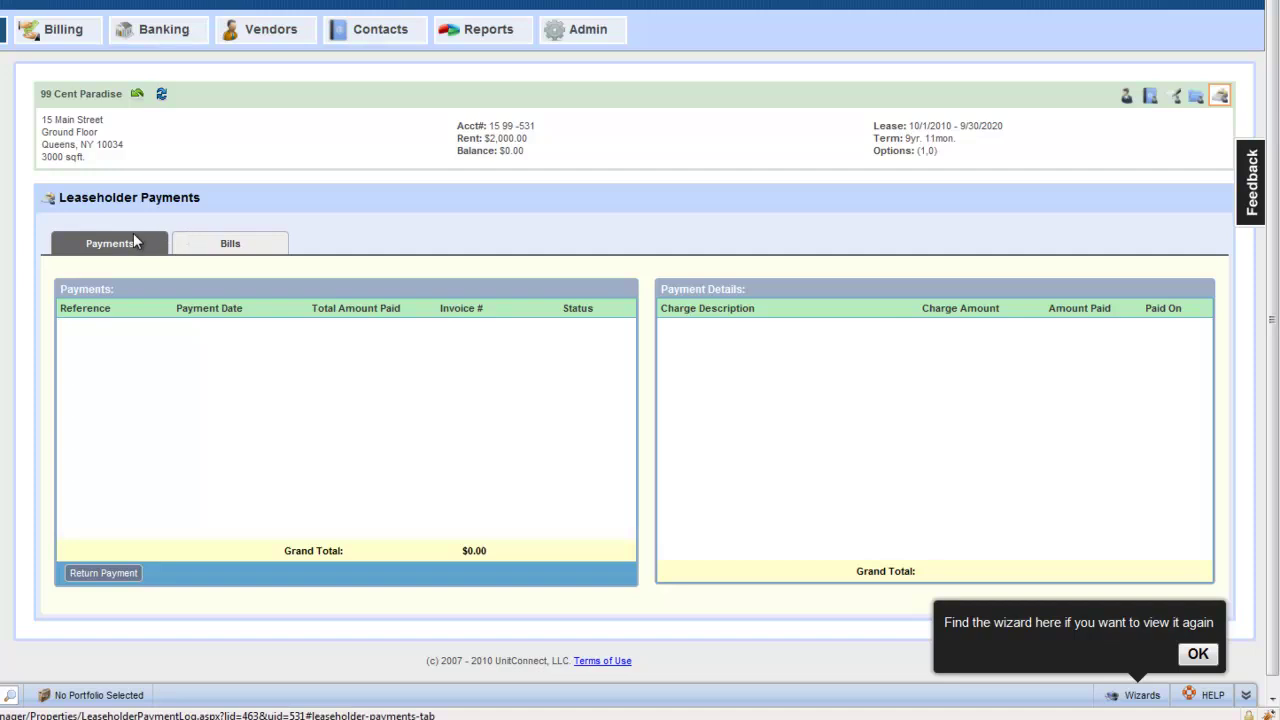
# Step: Check the Bills tab and confirm the tenant's bill list is empty
pyautogui.click(240, 250)
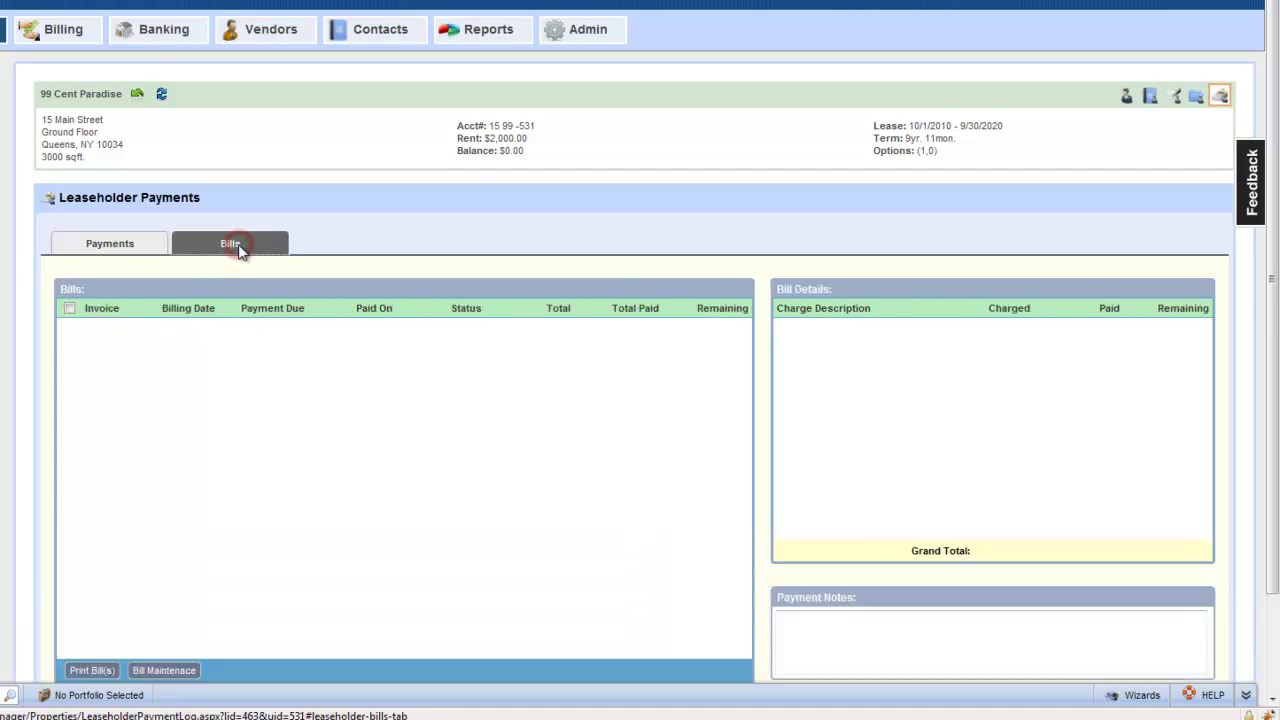
pyautogui.scroll(-2, 237, 474)
pyautogui.scroll(2, 237, 474)
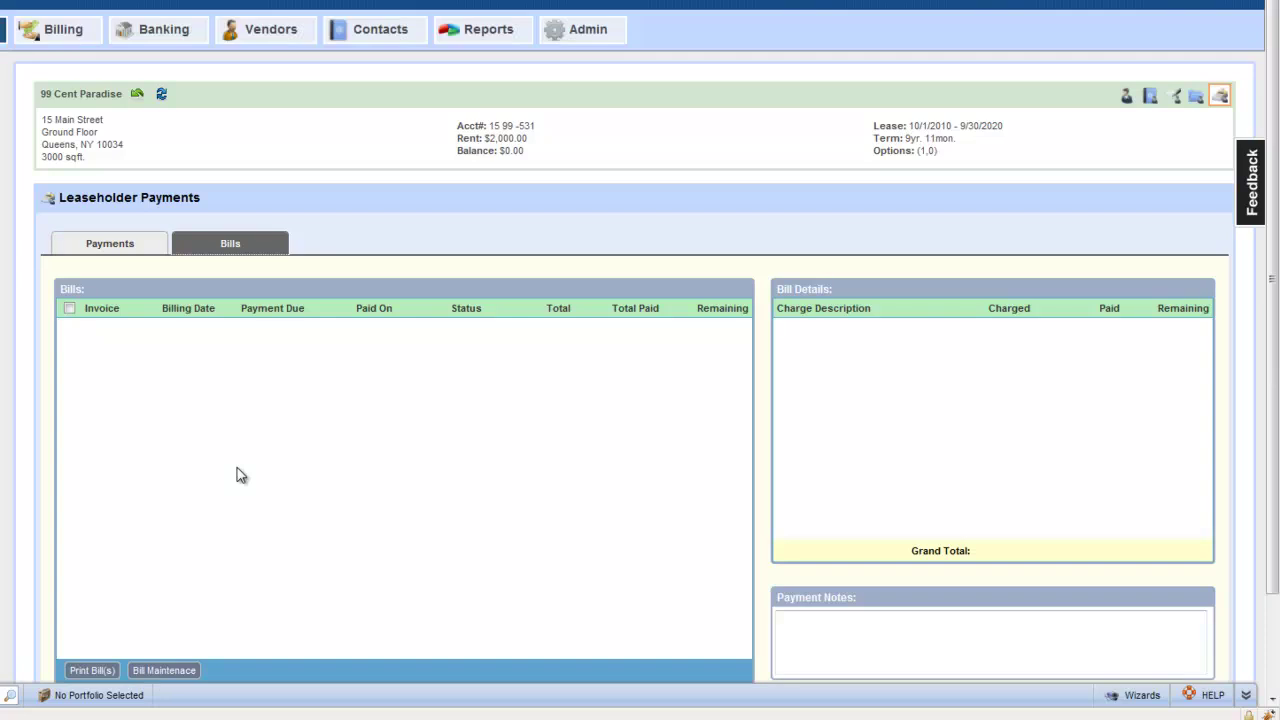